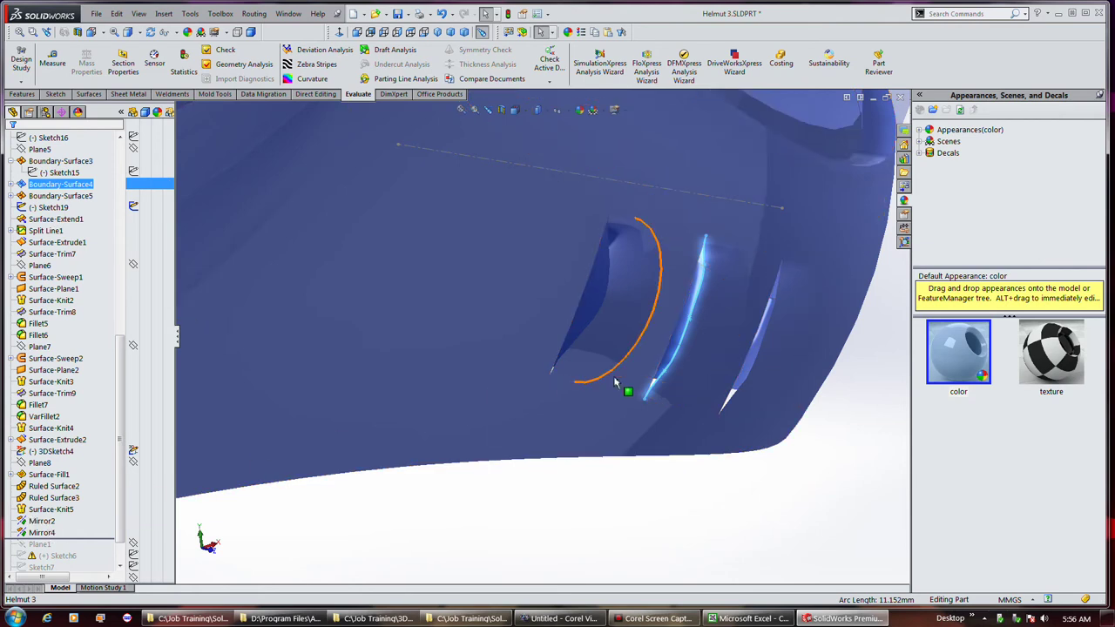
- Edit Sketch17 under Boundary-Surface4, drag a spline point to reshape the middle slot, and rebuild
left_click(12, 185)
left_click(60, 196)
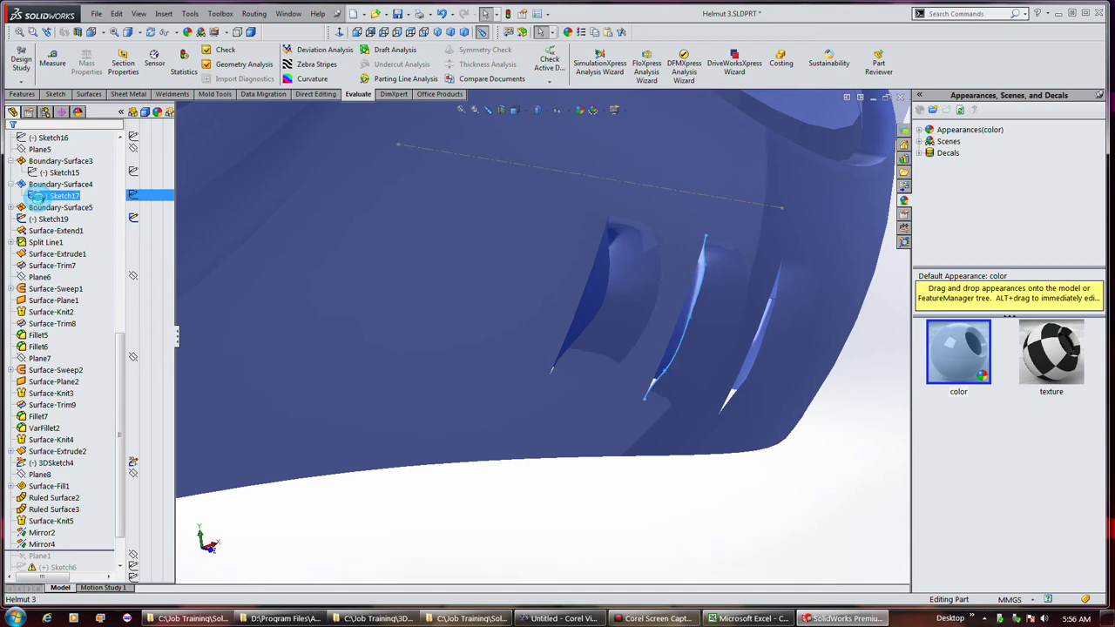
left_click(76, 179)
left_click_drag(686, 324, 699, 326)
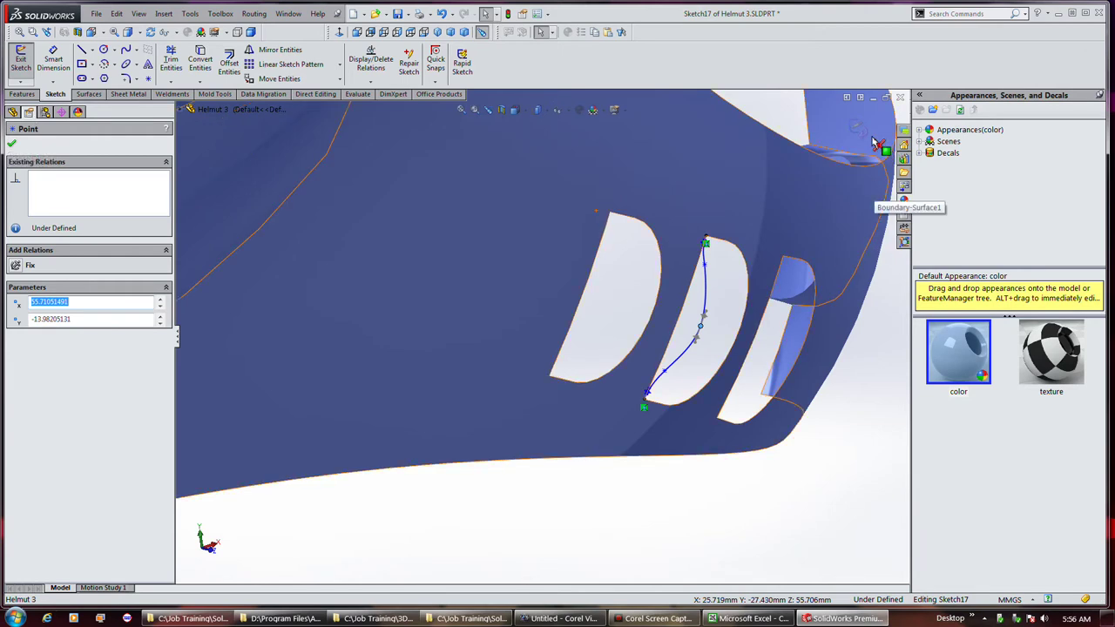
left_click(859, 128)
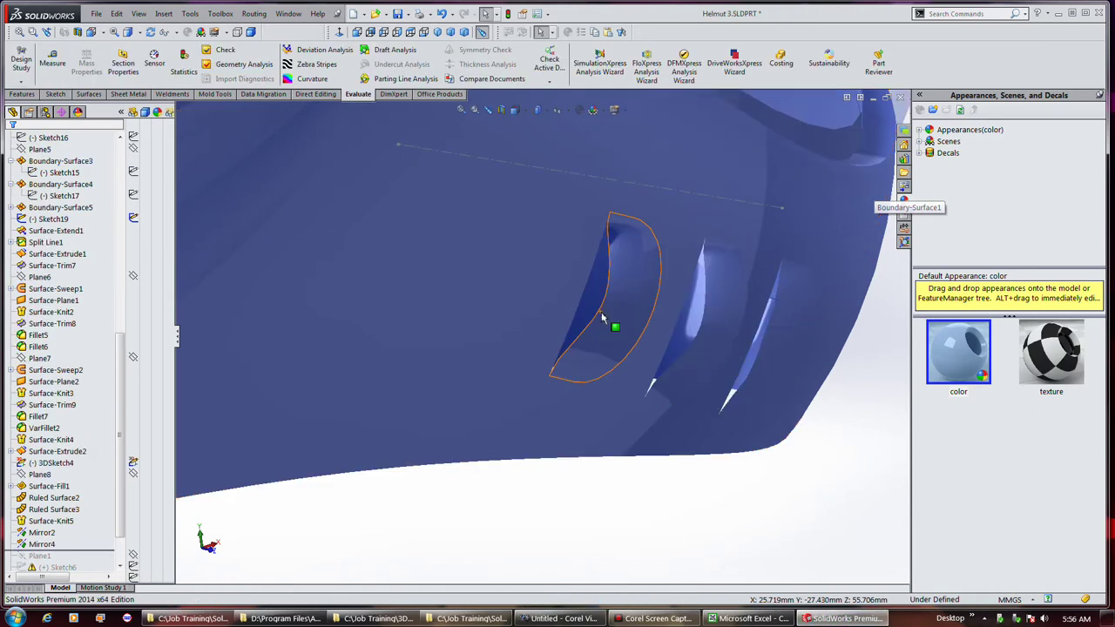
- Edit Sketch18 under Boundary-Surface5, pull its spline's middle point up and right, and rebuild
left_click(765, 345)
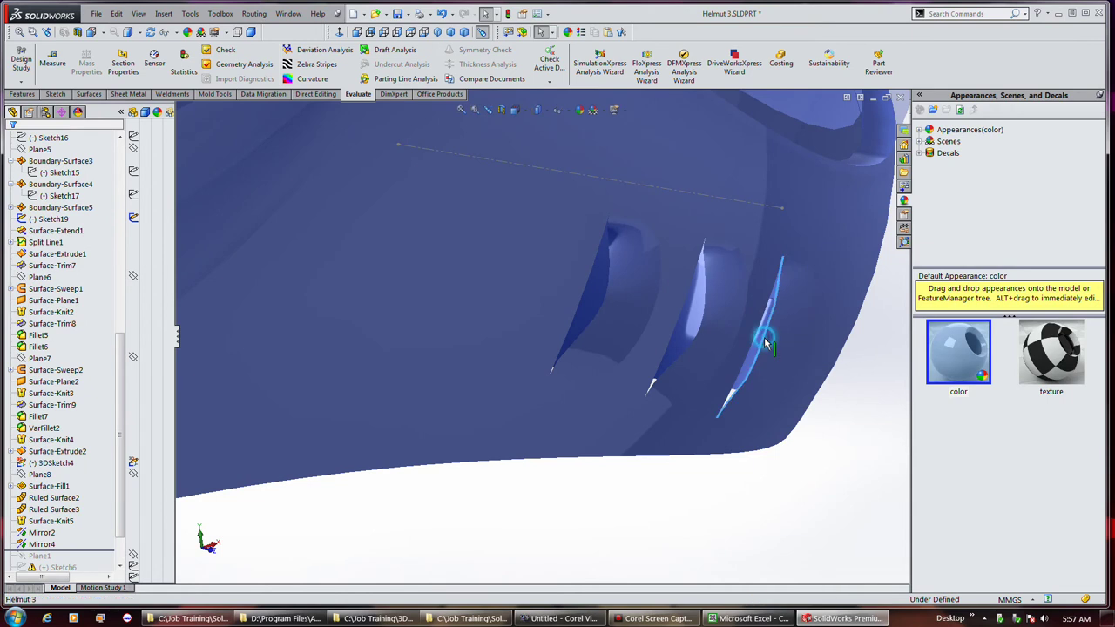
left_click(11, 208)
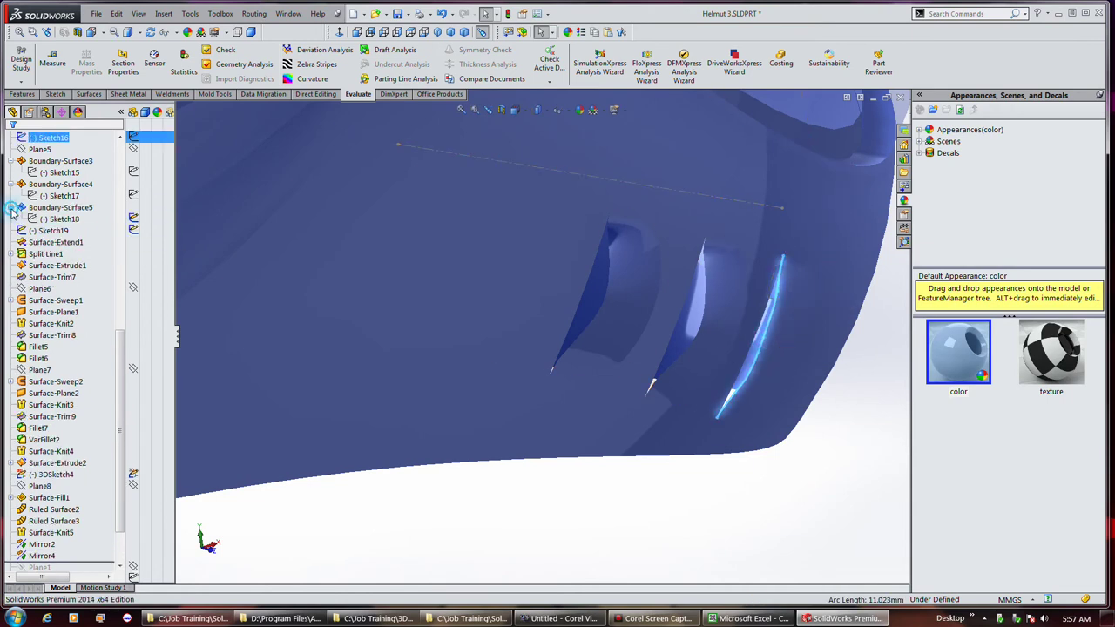
left_click(60, 219)
left_click(35, 193)
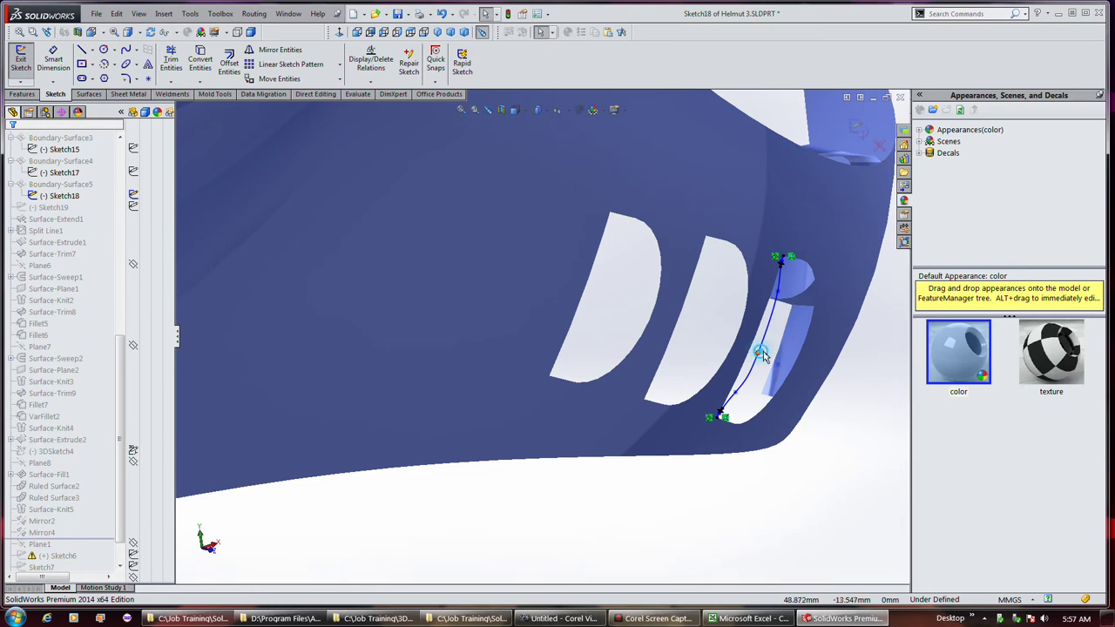
left_click_drag(761, 353, 775, 342)
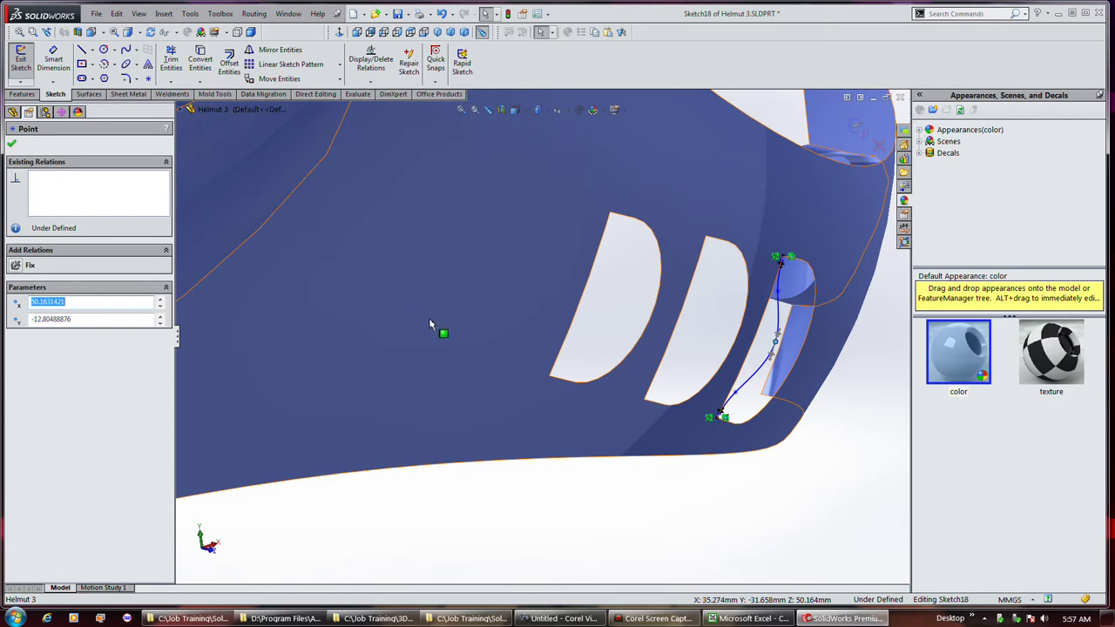
left_click(857, 127)
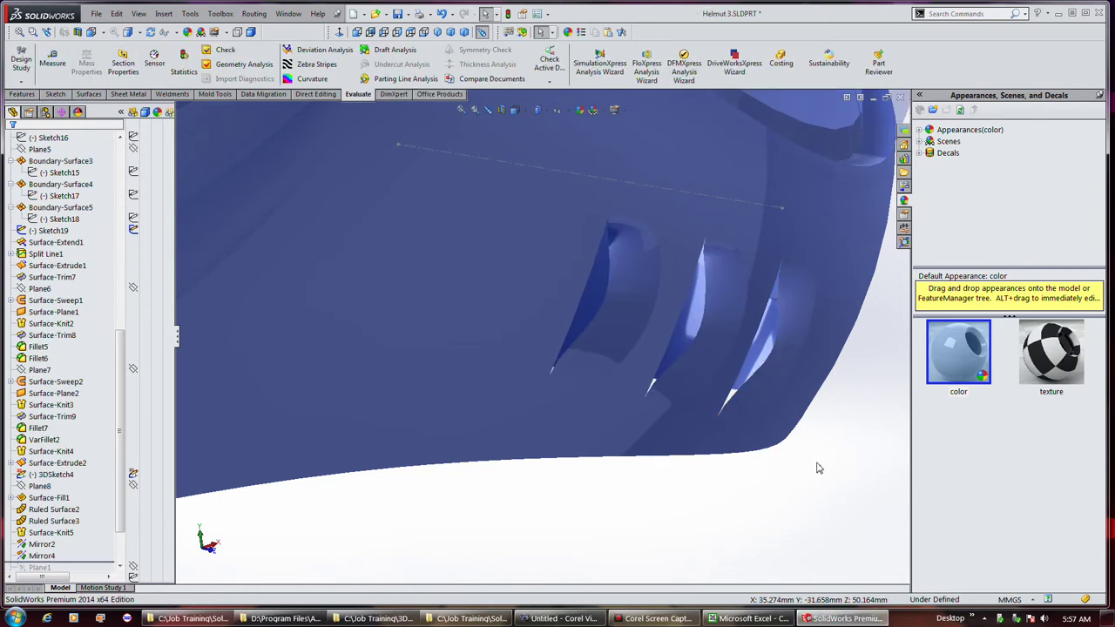
- Orbit and zoom to fit the whole helmet front-on in the view
middle_click_drag(775, 464, 594, 510)
key("f")
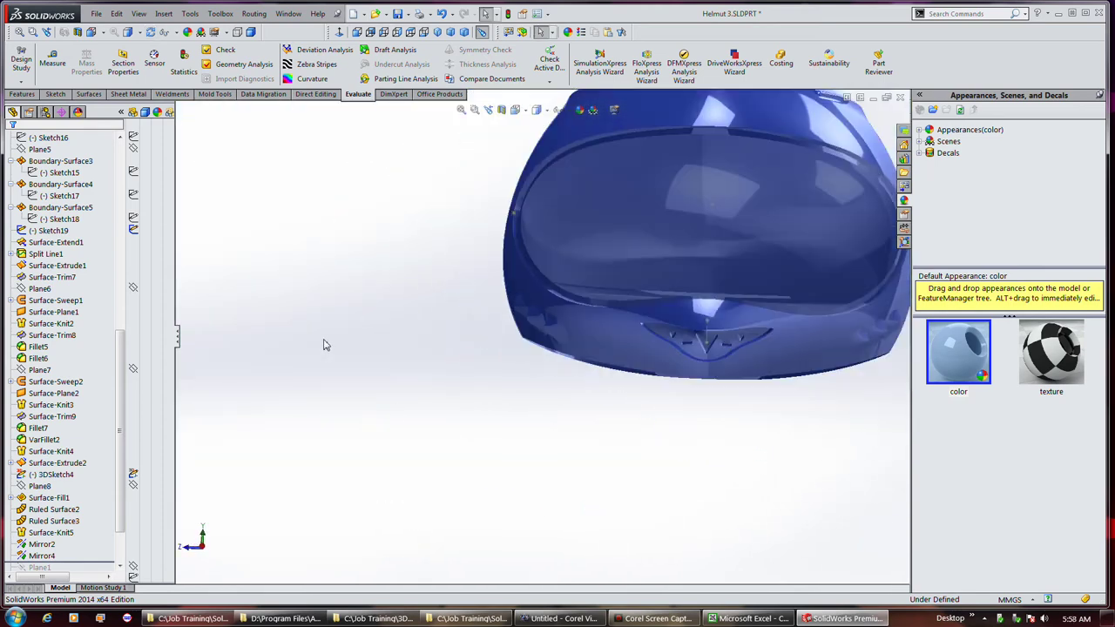
key("f")
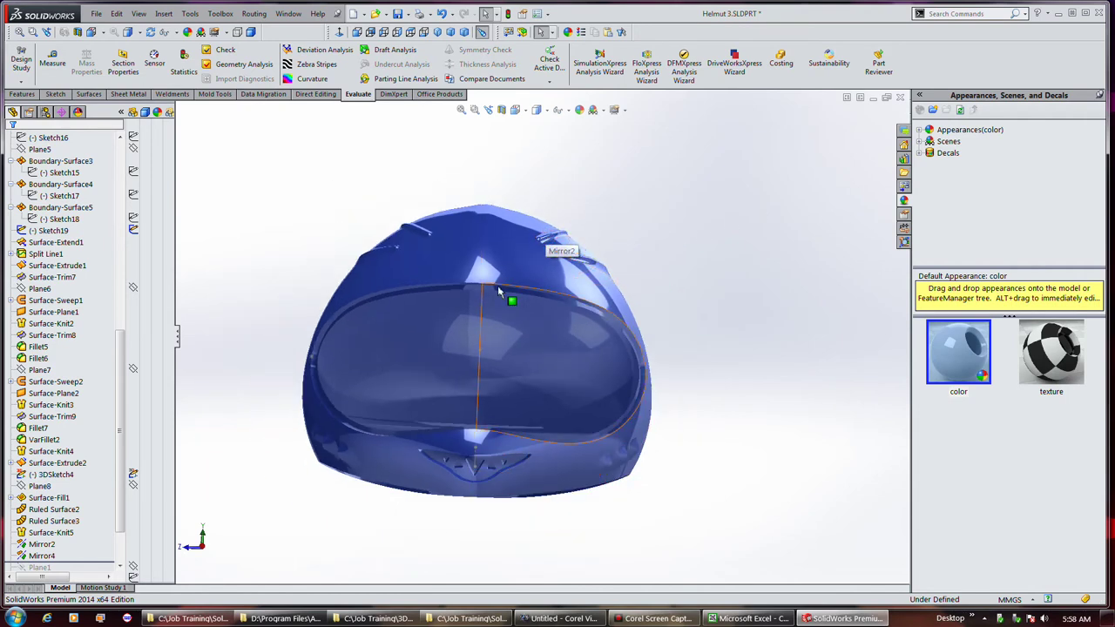
left_click(527, 369)
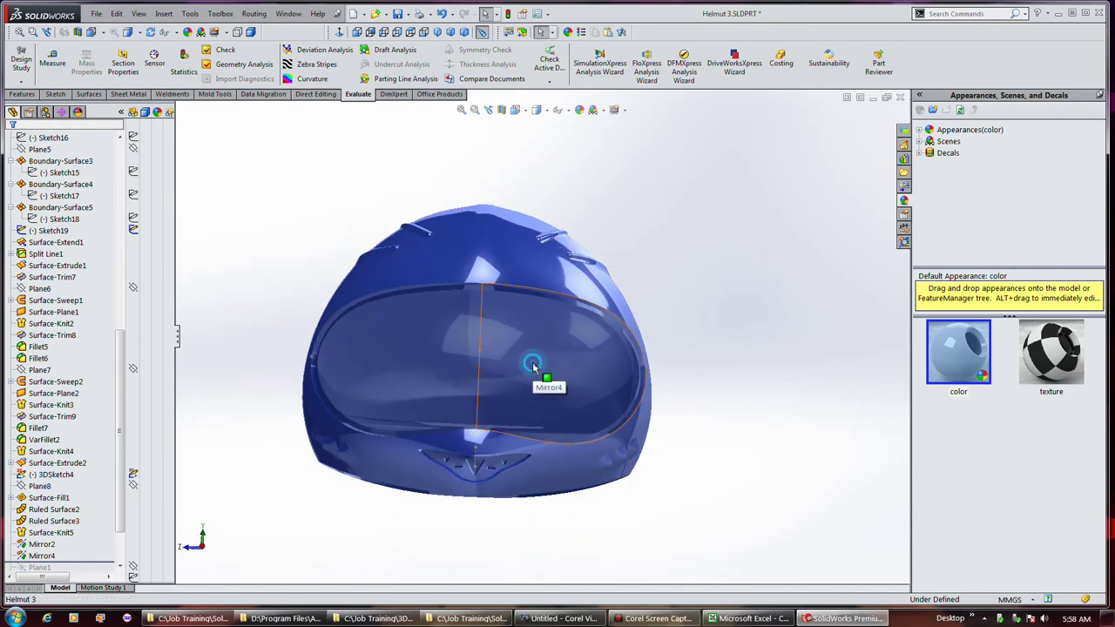
left_click(403, 207)
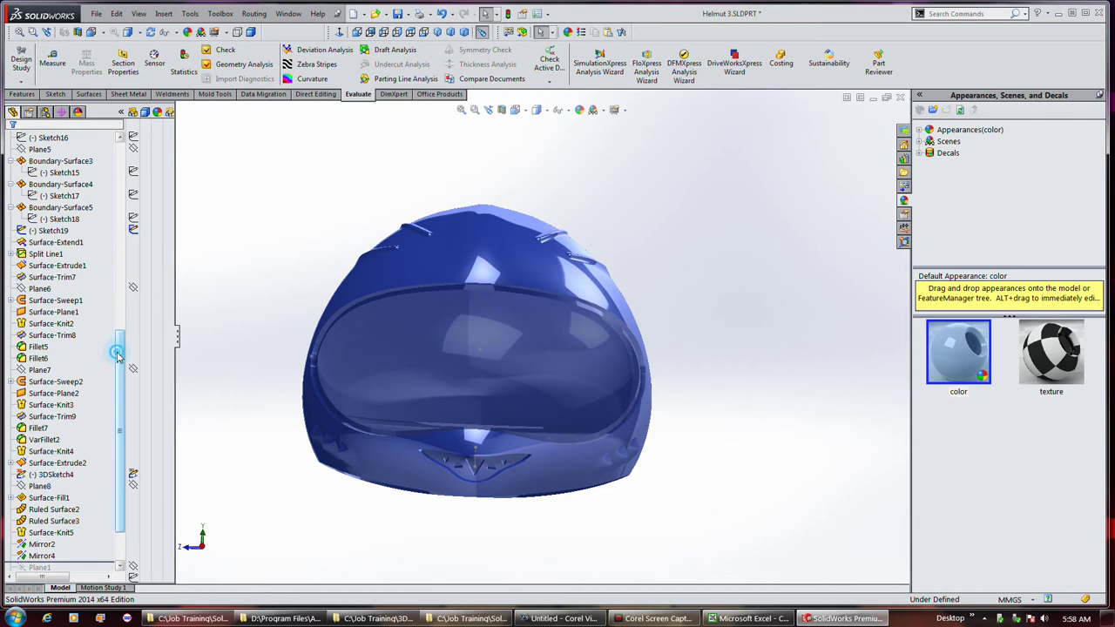
- Select the visor body Mirror4 in the Surface Bodies list
left_click_drag(120, 348, 155, 124)
left_click(64, 221)
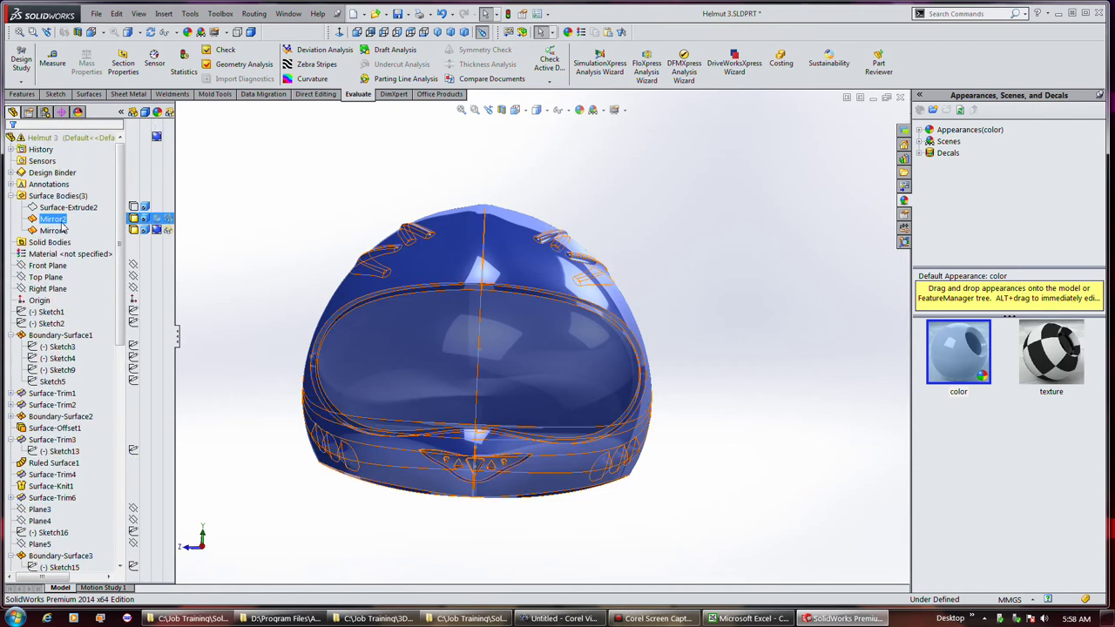
left_click(62, 230)
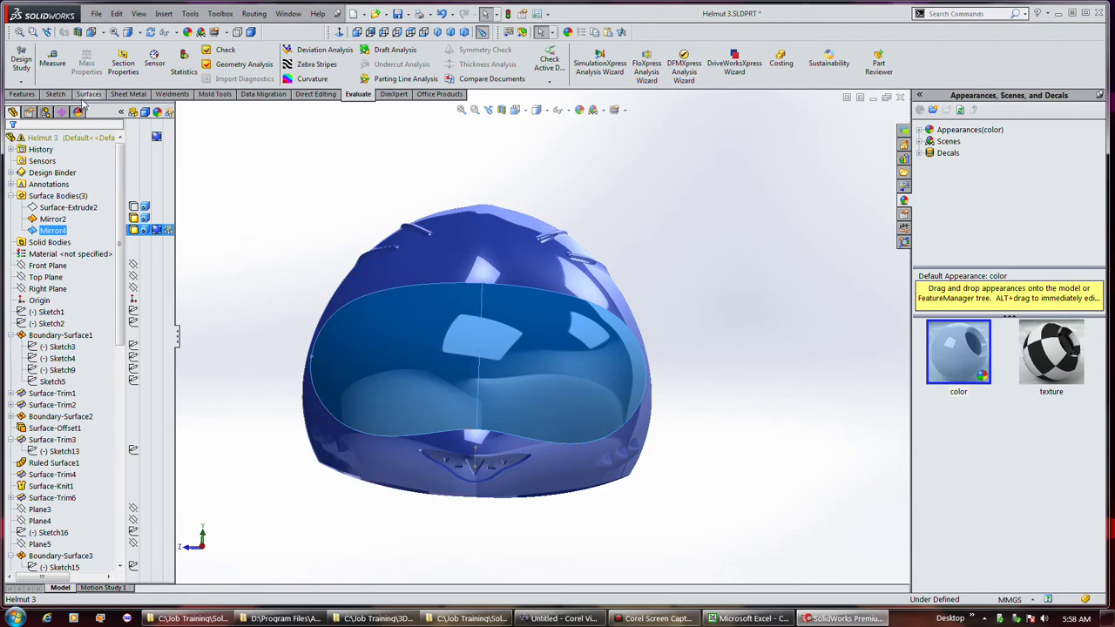
left_click(88, 93)
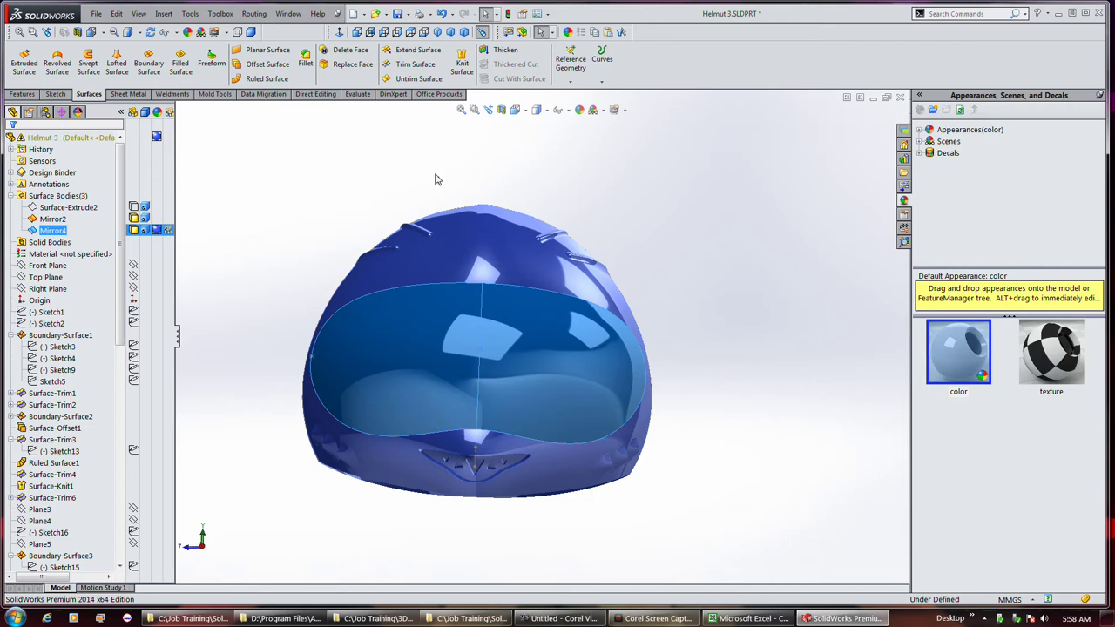
- Start a Thicken on Mirror4 with a 2 mm thickness and orbit to check it
left_click(501, 50)
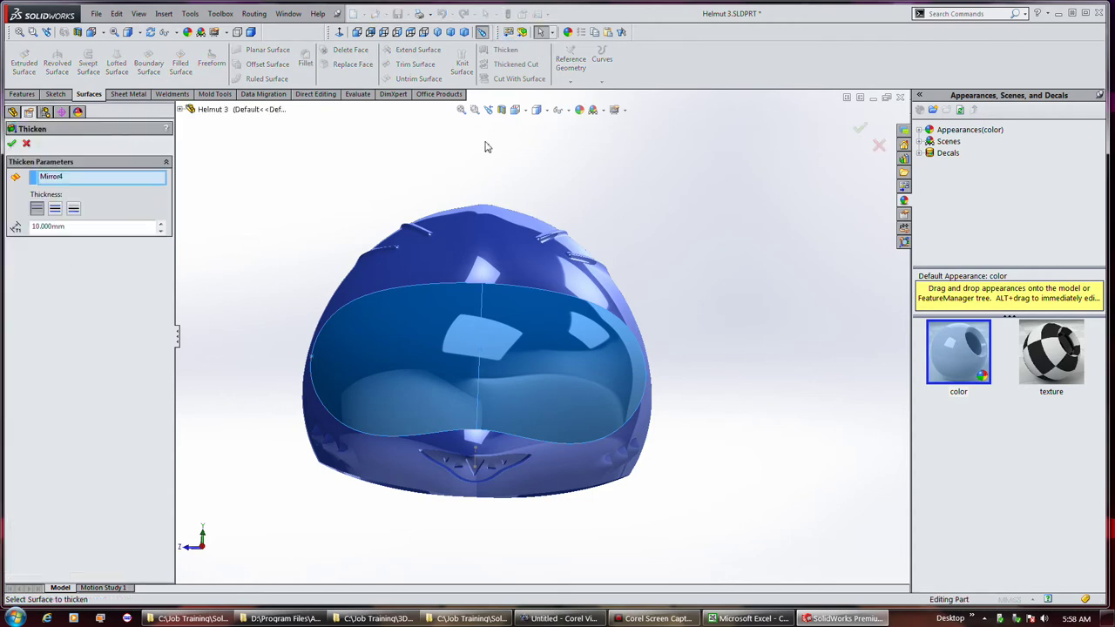
left_click(120, 228)
double_click(121, 227)
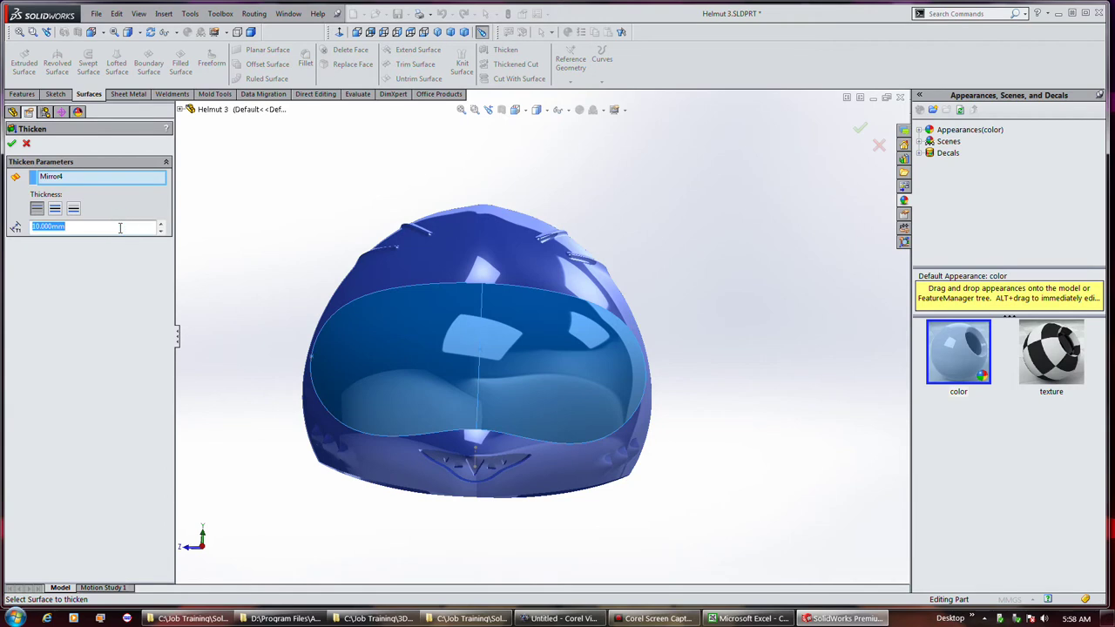
type("2")
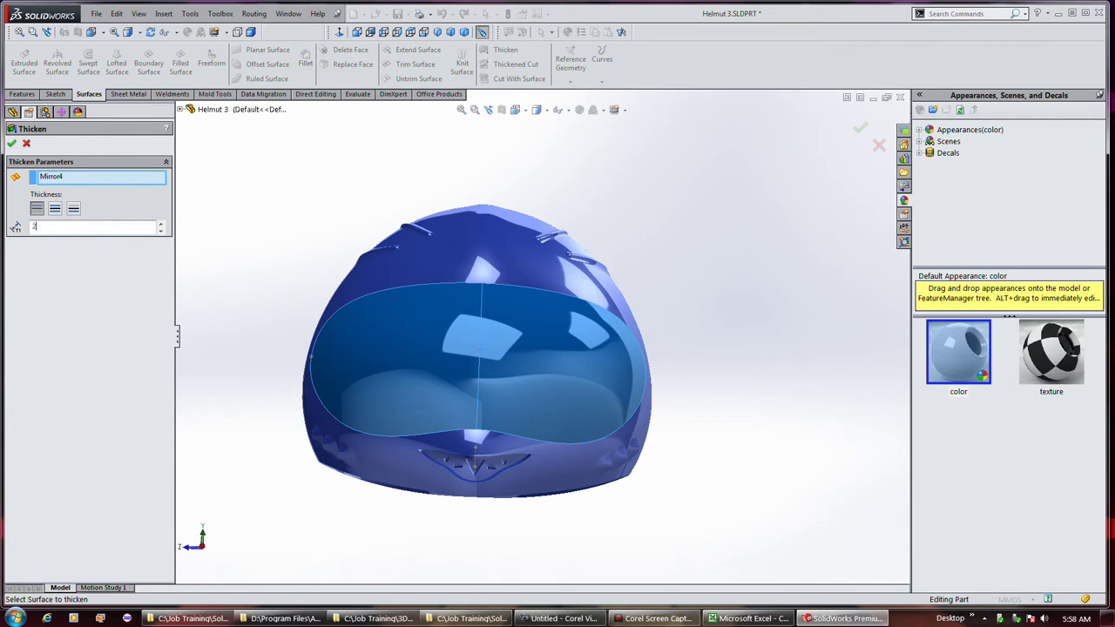
left_click(74, 210)
middle_click_drag(660, 323, 572, 317)
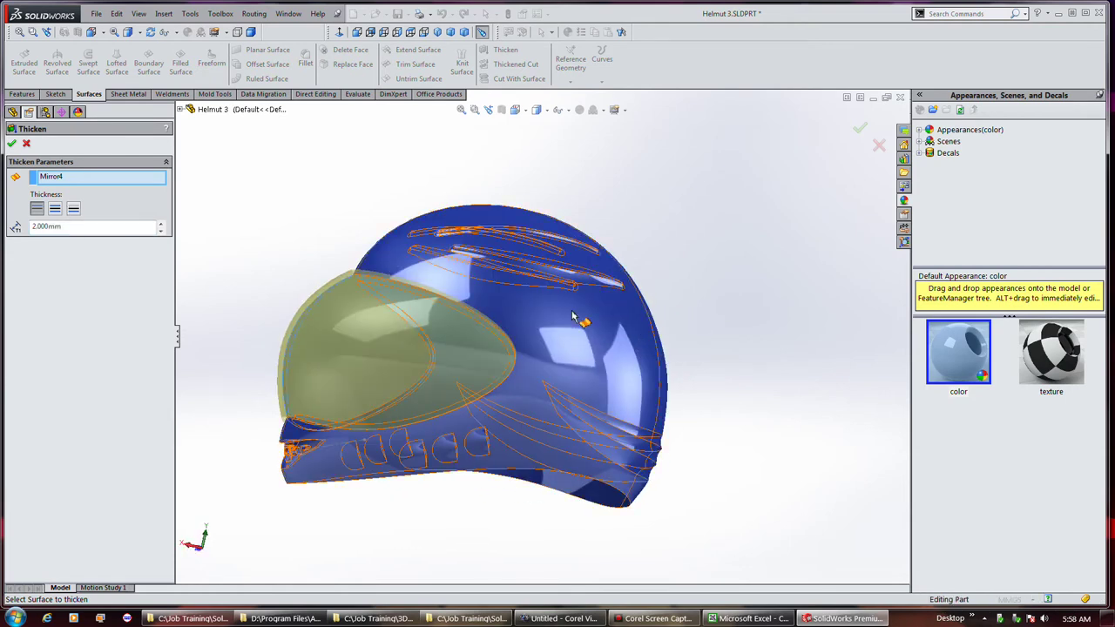
scroll(350, 342, "down", 5)
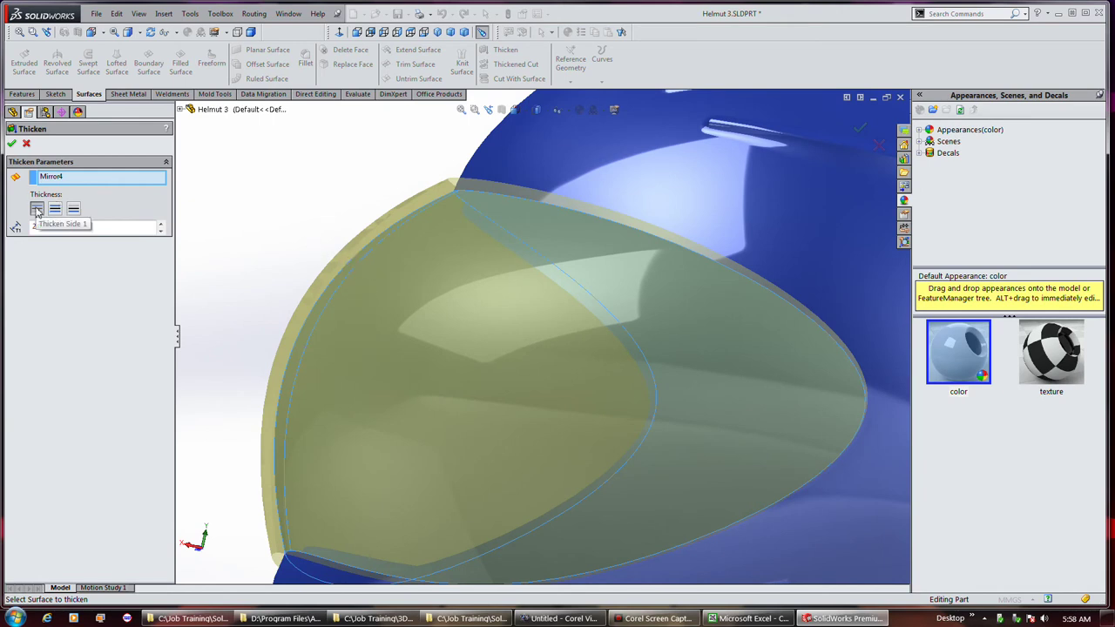
- Switch the thicken side, change the thickness to 1.5 mm, and confirm Thicken1
left_click(74, 211)
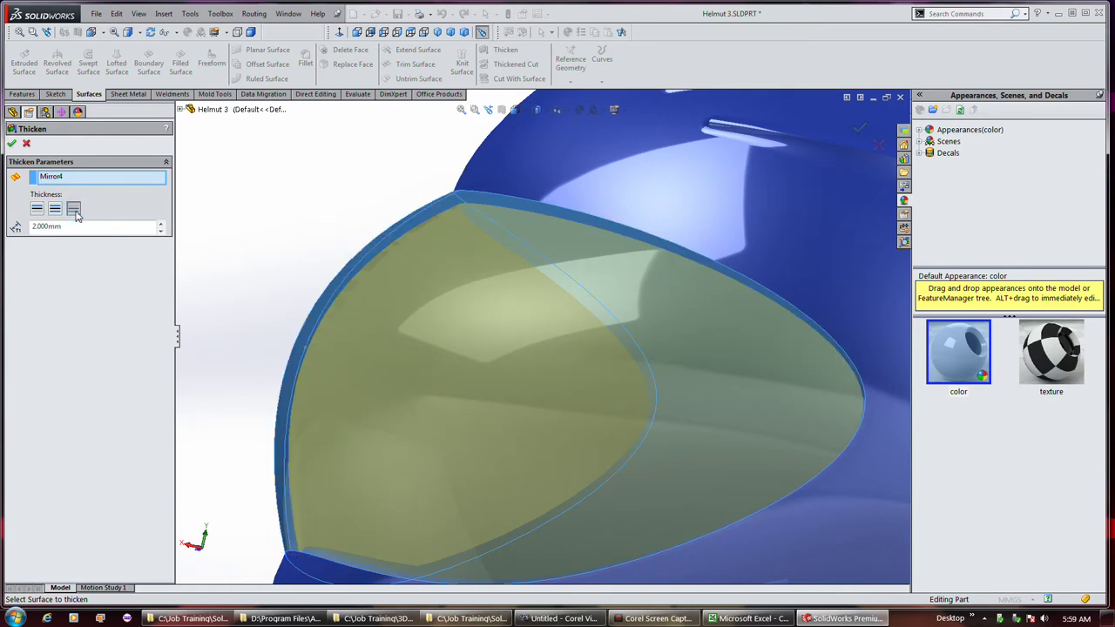
left_click(54, 209)
double_click(57, 226)
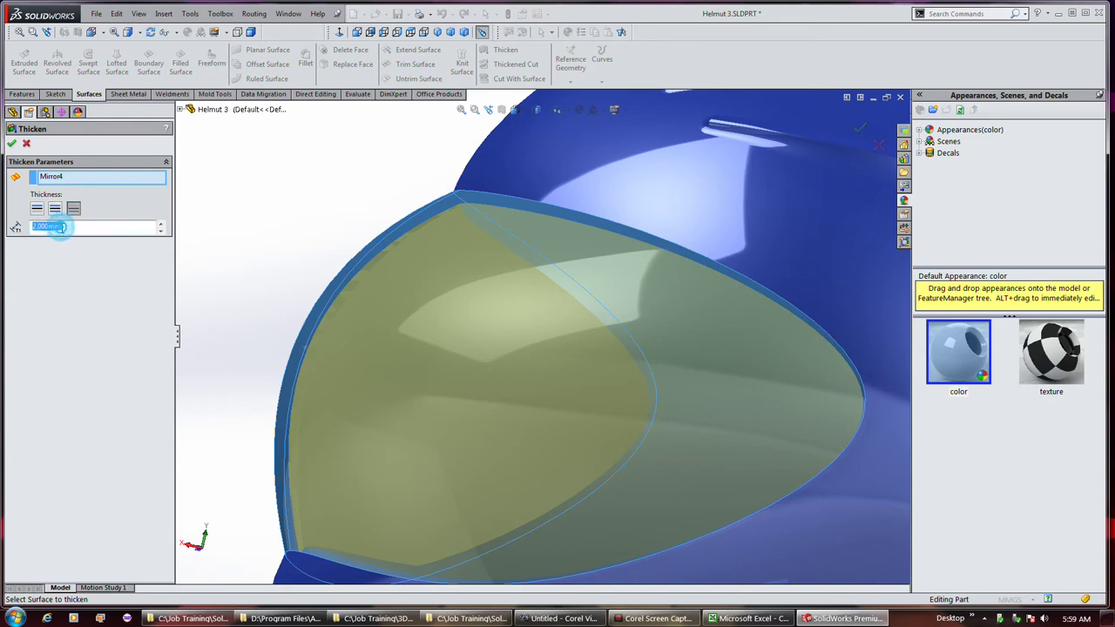
type("1.5")
key("Return")
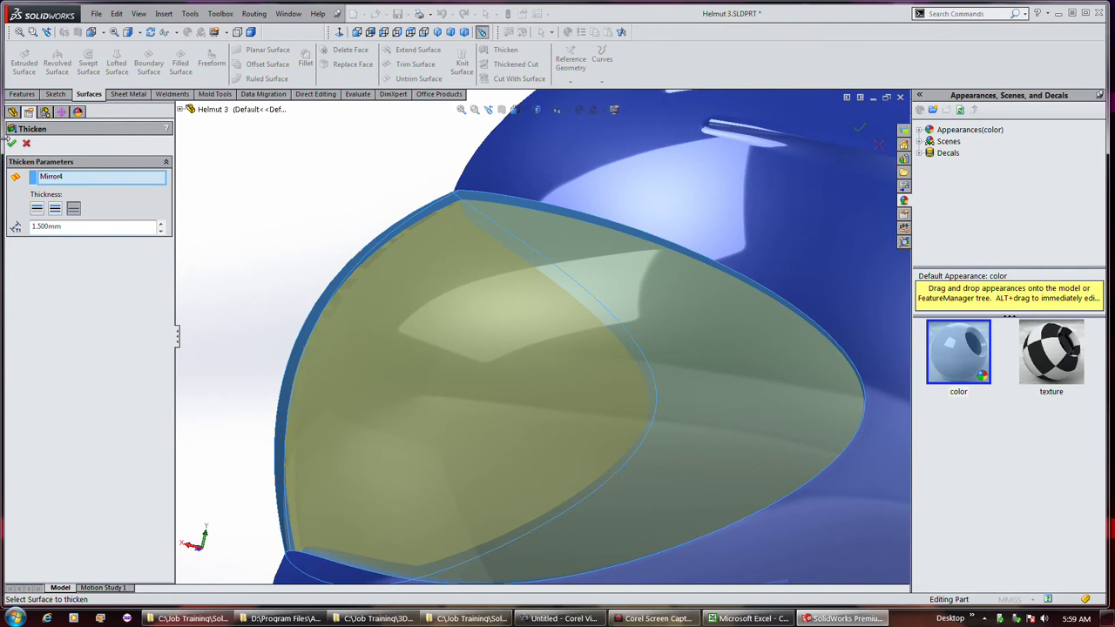
left_click(12, 142)
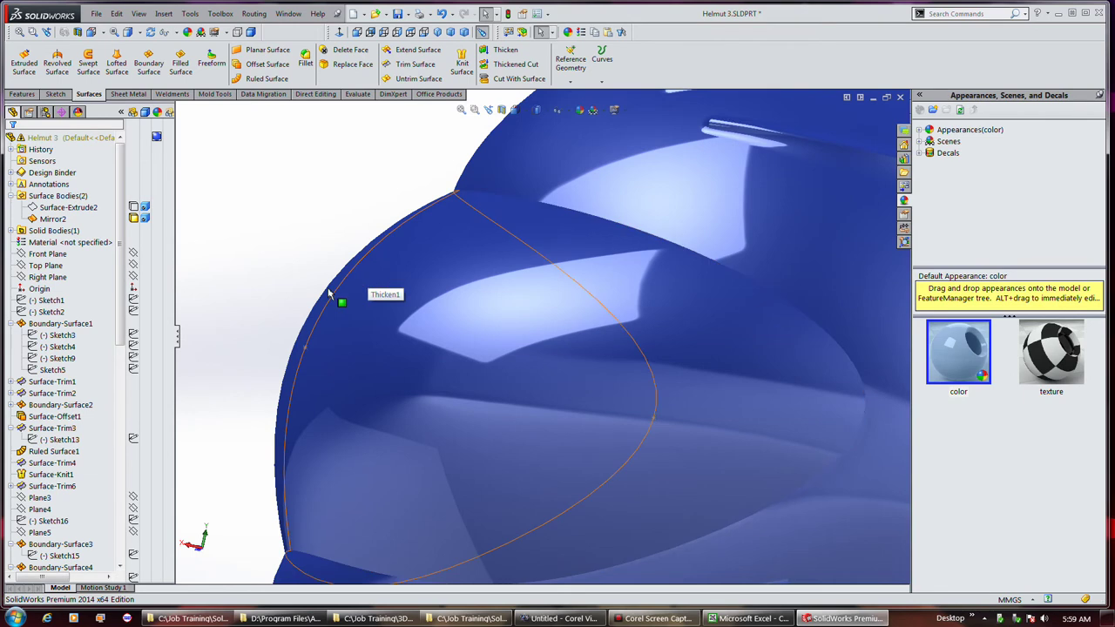
- Expand the Solid Bodies list and select the new Thicken1 visor body
middle_click_drag(323, 219, 386, 226)
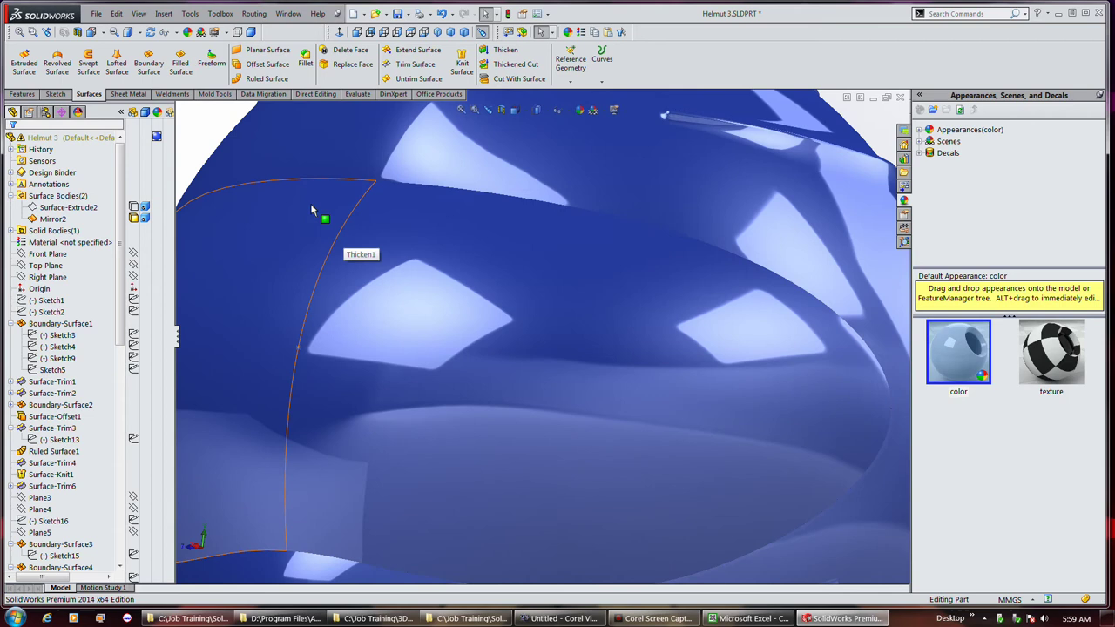
scroll(414, 182, "up", 5)
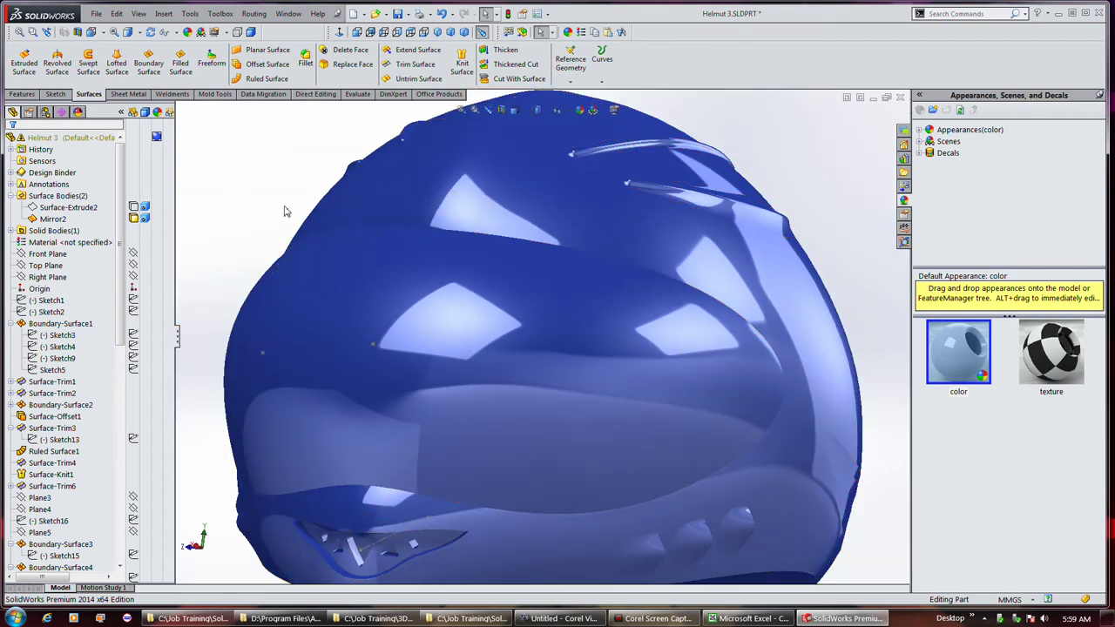
left_click(68, 211)
left_click(53, 219)
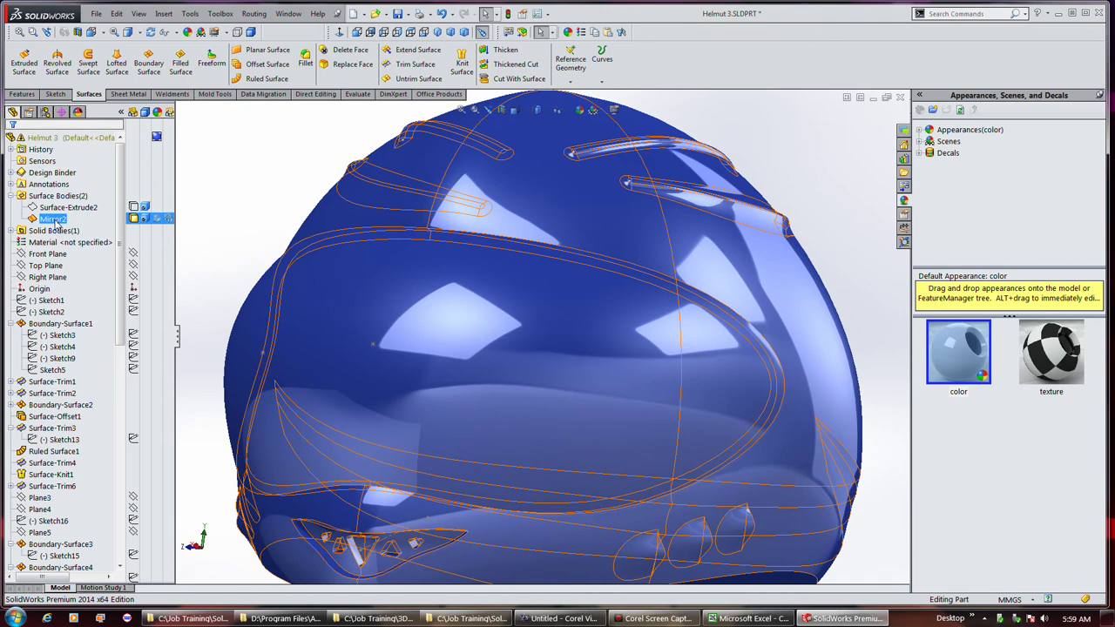
left_click(11, 230)
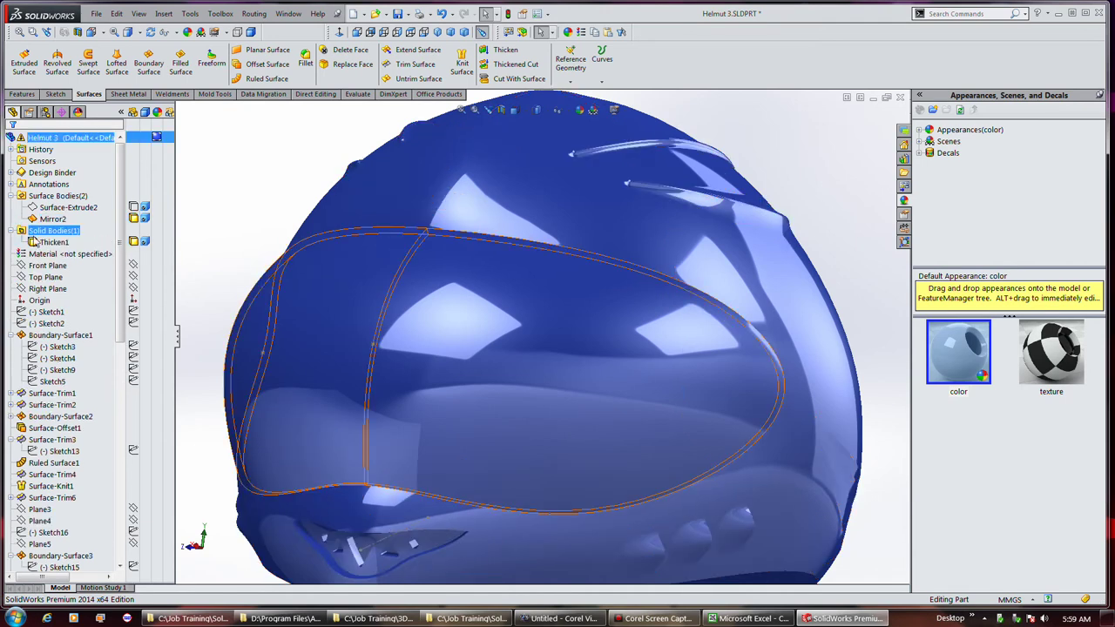
left_click(48, 242)
left_click(44, 244)
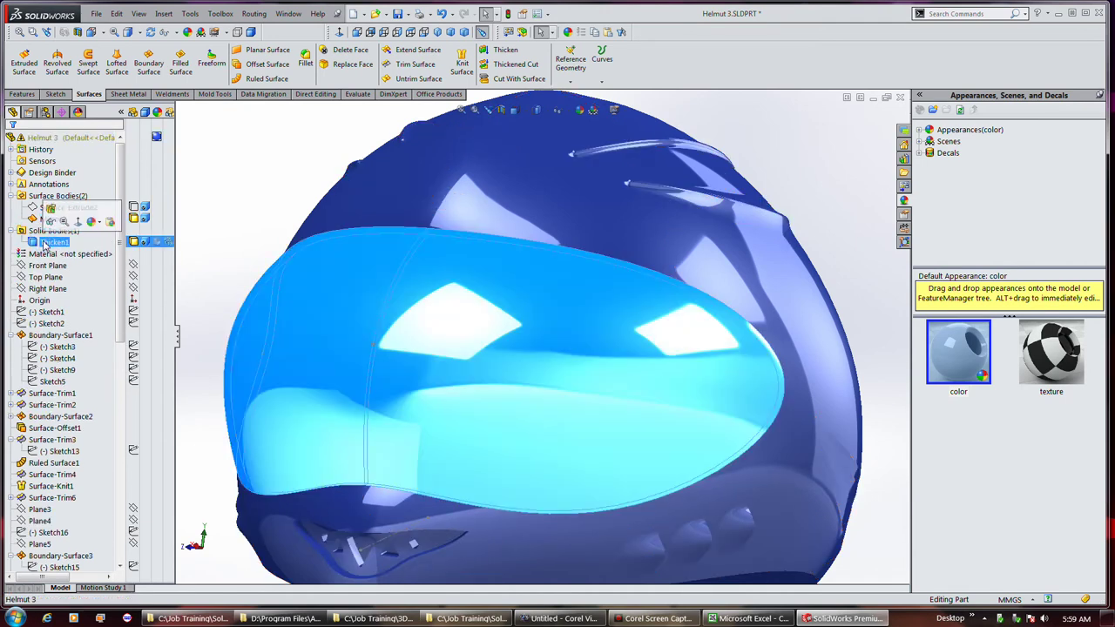
left_click(57, 243)
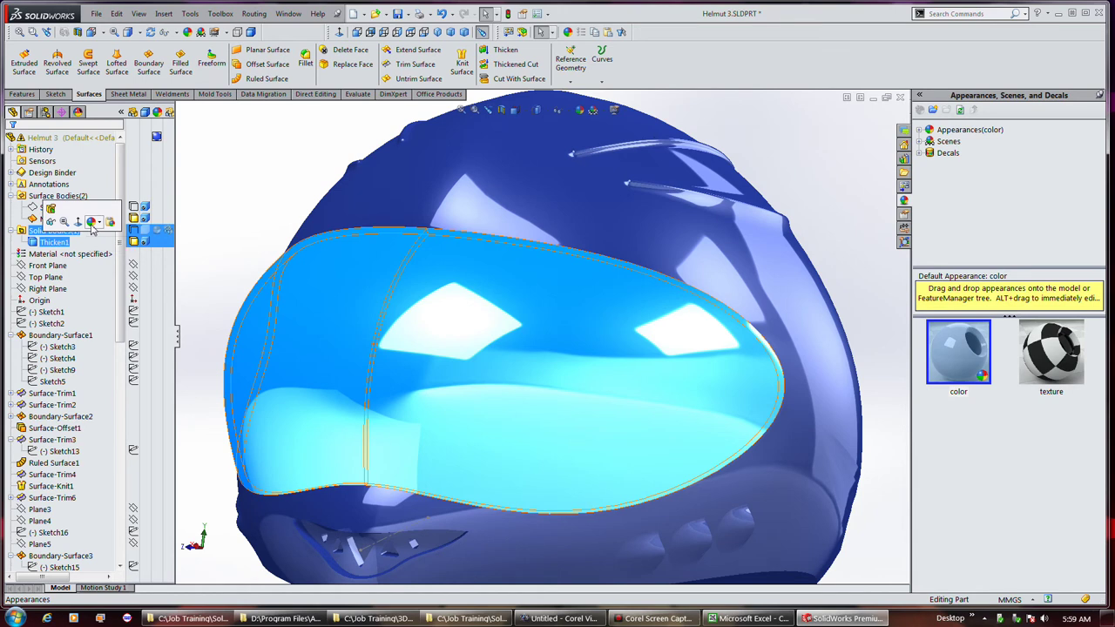
- Browse the Plastic appearances: Patterned, Textured and High Gloss swatches
left_click(921, 130)
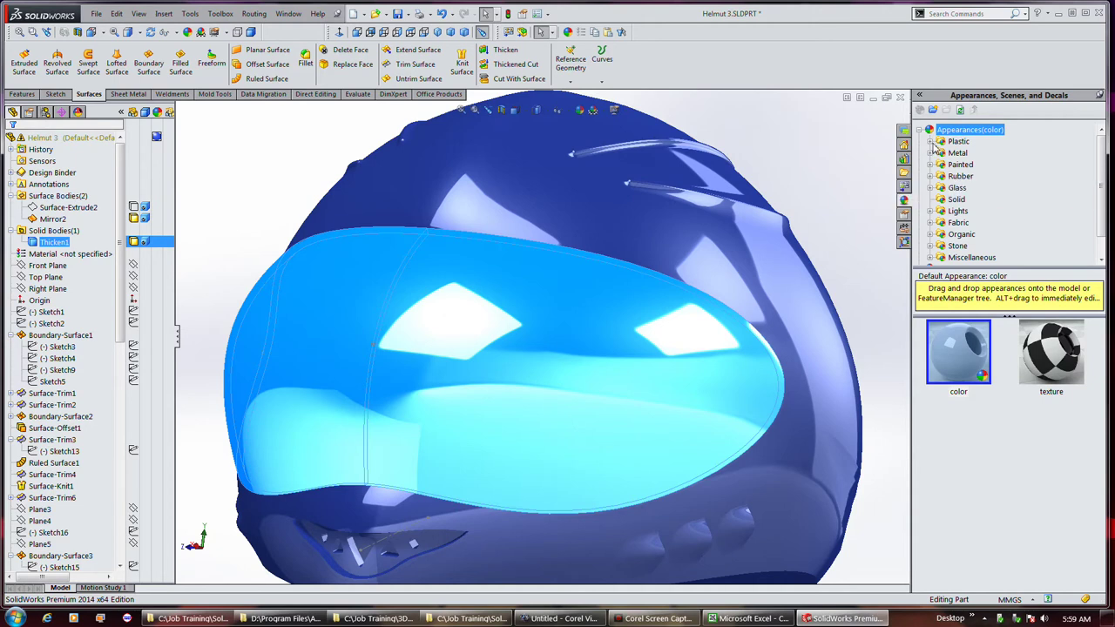
left_click(932, 143)
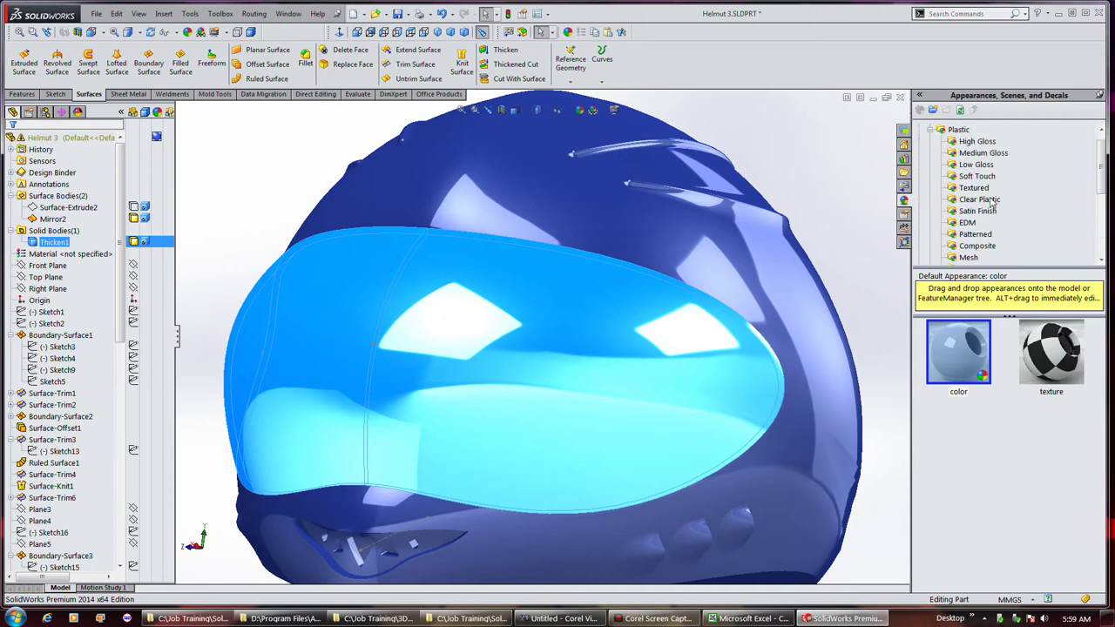
left_click(988, 236)
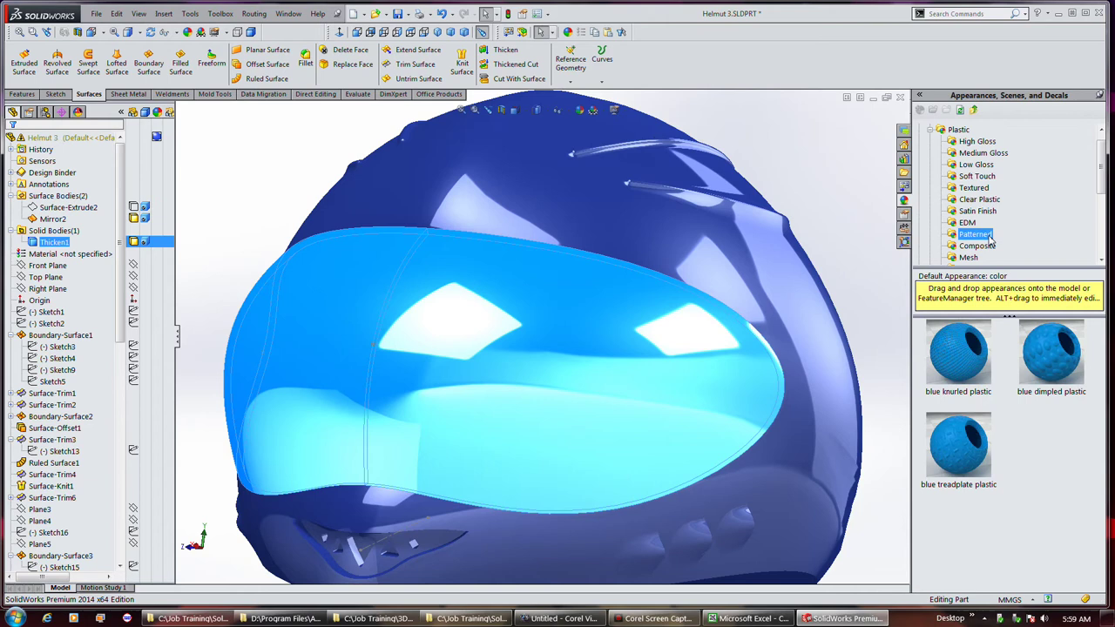
left_click(976, 189)
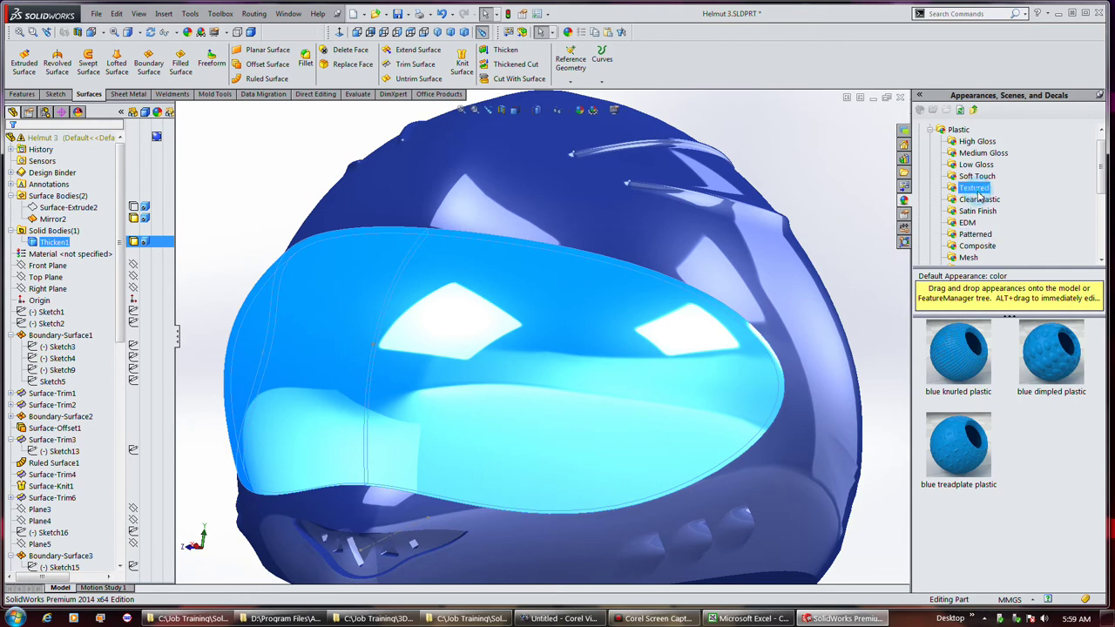
left_click(971, 145)
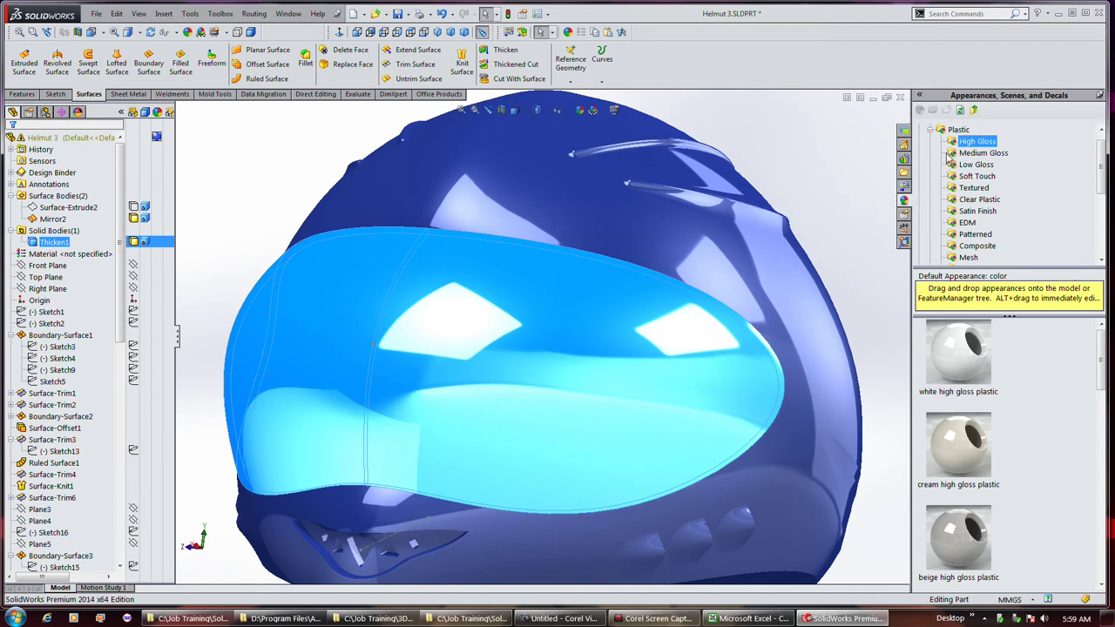
left_click(931, 130)
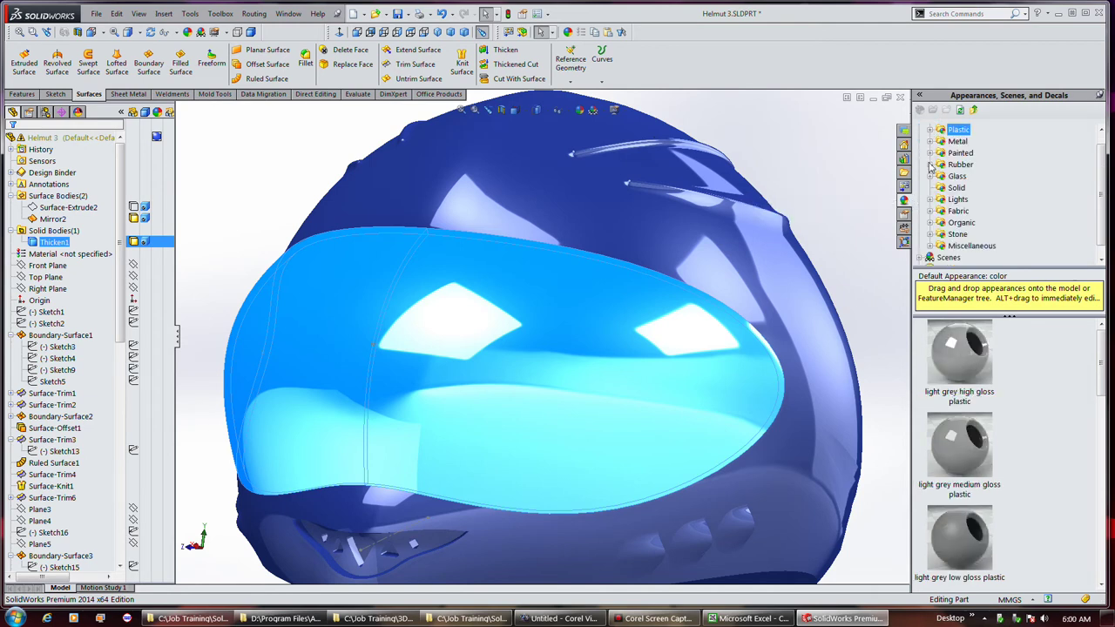
- Drag the Glass > Gloss clear glass swatch onto the Thicken1 visor, applying it to the body
left_click(931, 177)
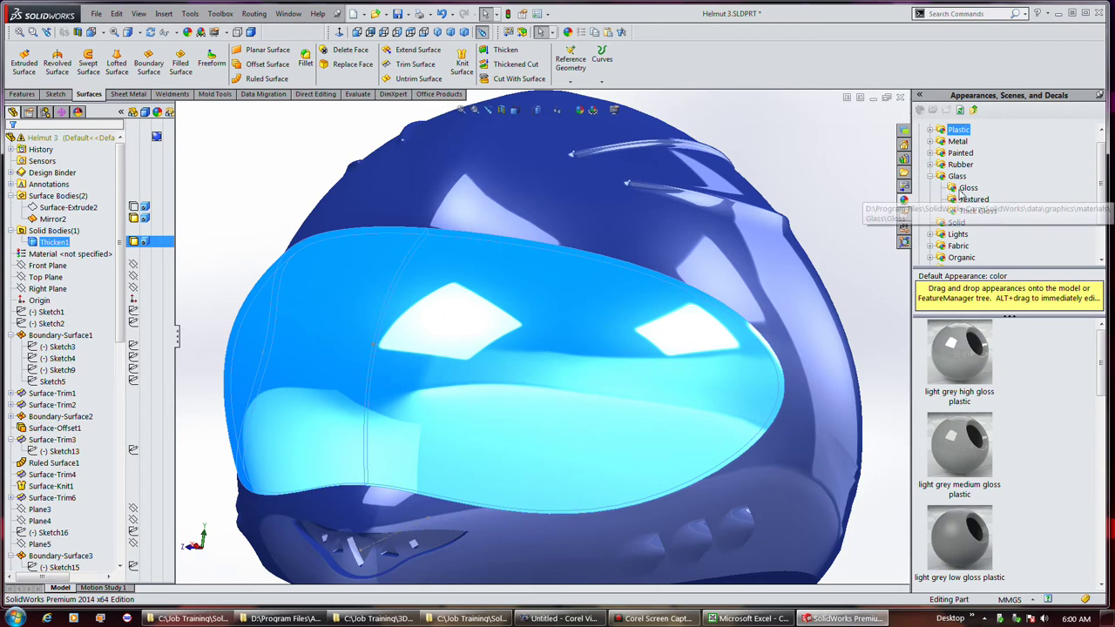
left_click(967, 188)
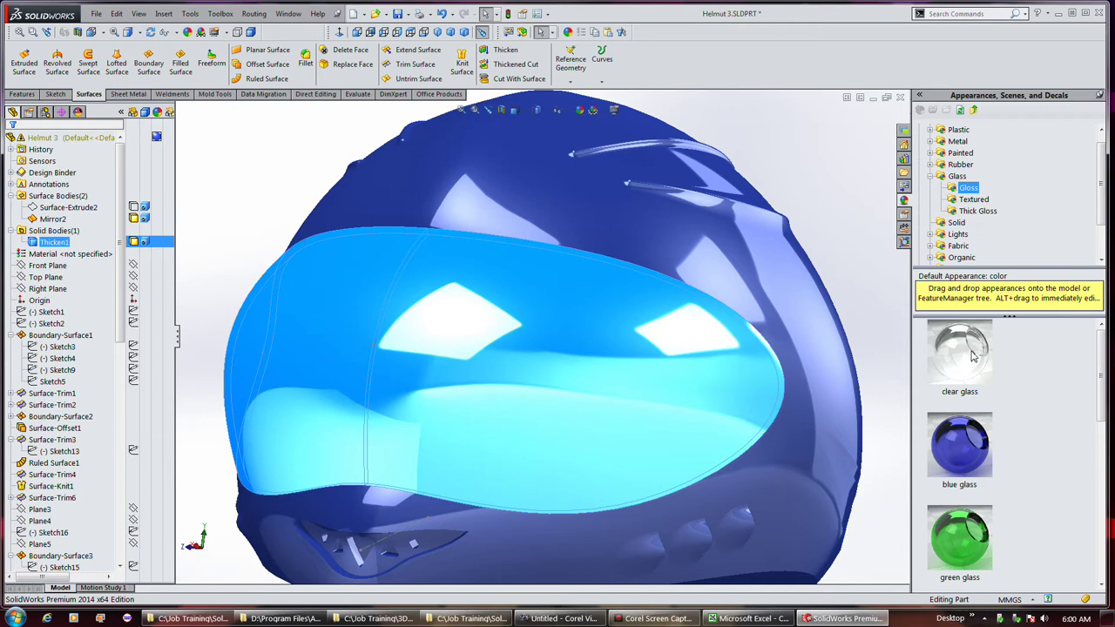
left_click_drag(973, 355, 689, 331)
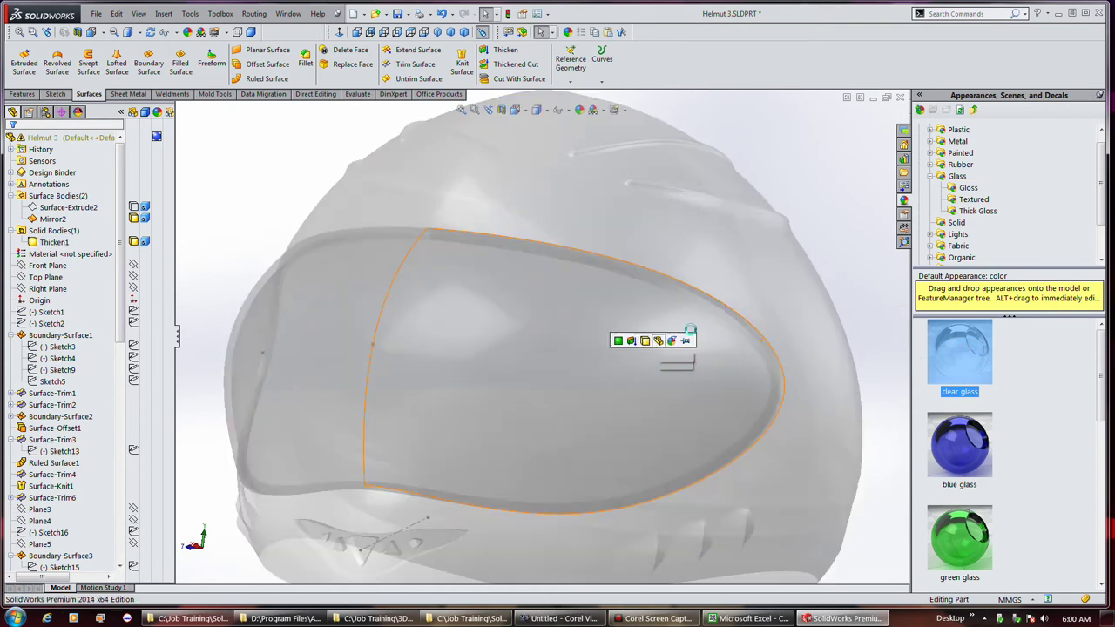
left_click(477, 371)
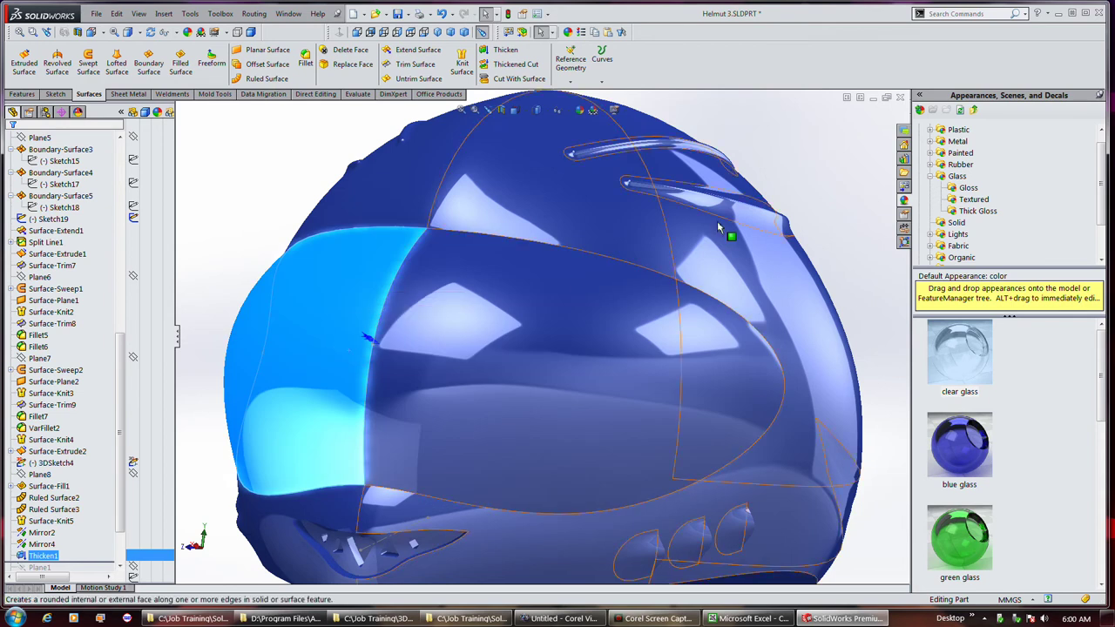
mouse_move(720, 229)
middle_mouse_down()
mouse_move(781, 192)
mouse_move(789, 214)
mouse_move(736, 239)
mouse_move(722, 227)
middle_mouse_up()
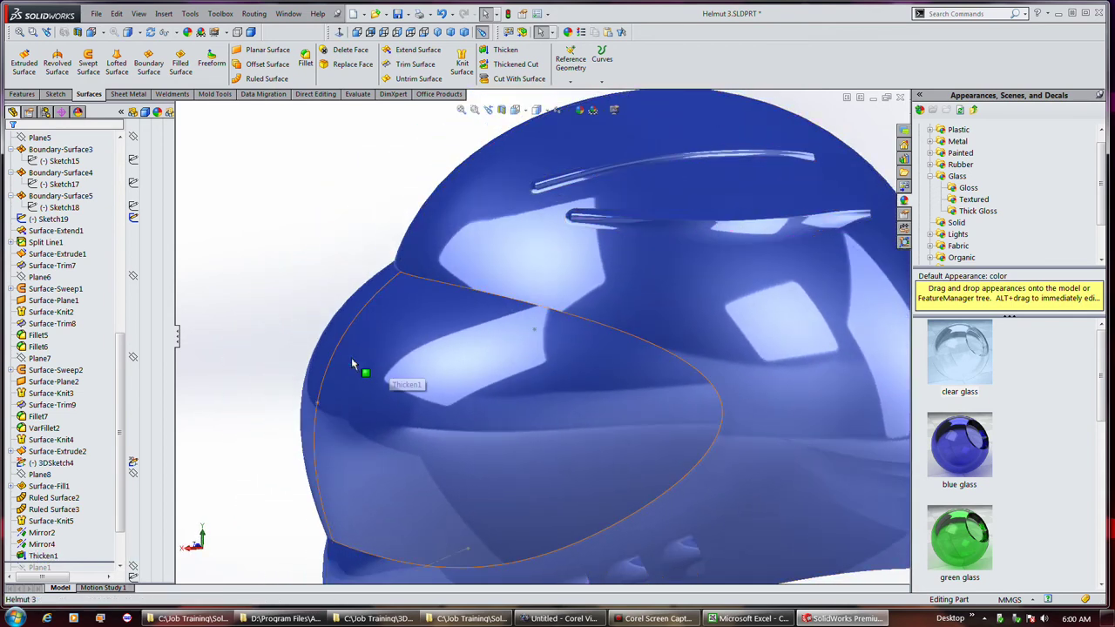
left_click(353, 360)
left_click_drag(959, 353, 324, 337)
left_click(311, 336)
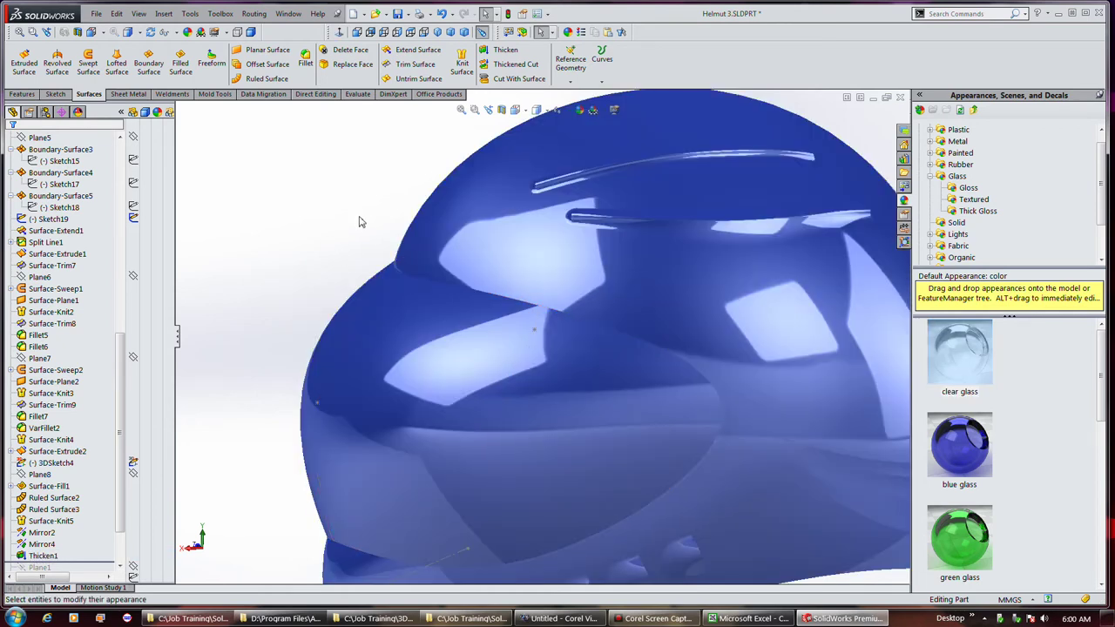
- Fit and orbit the helmet to a three-quarter view of the glass visor, clearing selections
key("f")
middle_click_drag(368, 261, 404, 279)
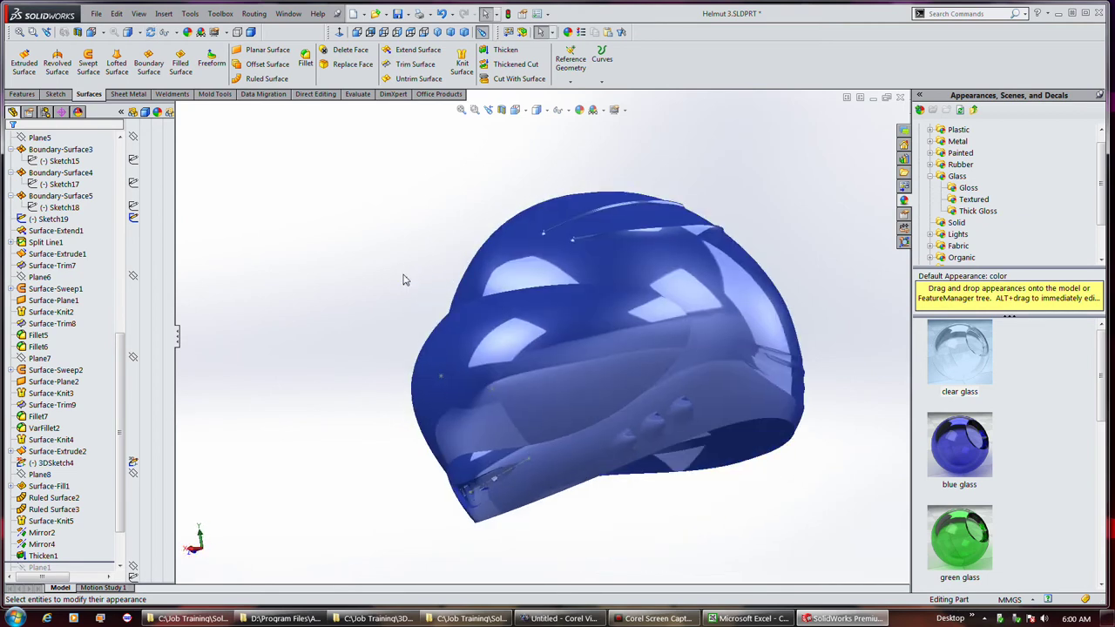
left_click(518, 374)
left_click(391, 333)
left_click(68, 254)
key("Escape")
left_click_drag(120, 342, 120, 140)
- Select the Mirror2 and Thicken1 bodies and check the visor's right-click options
left_click(48, 265)
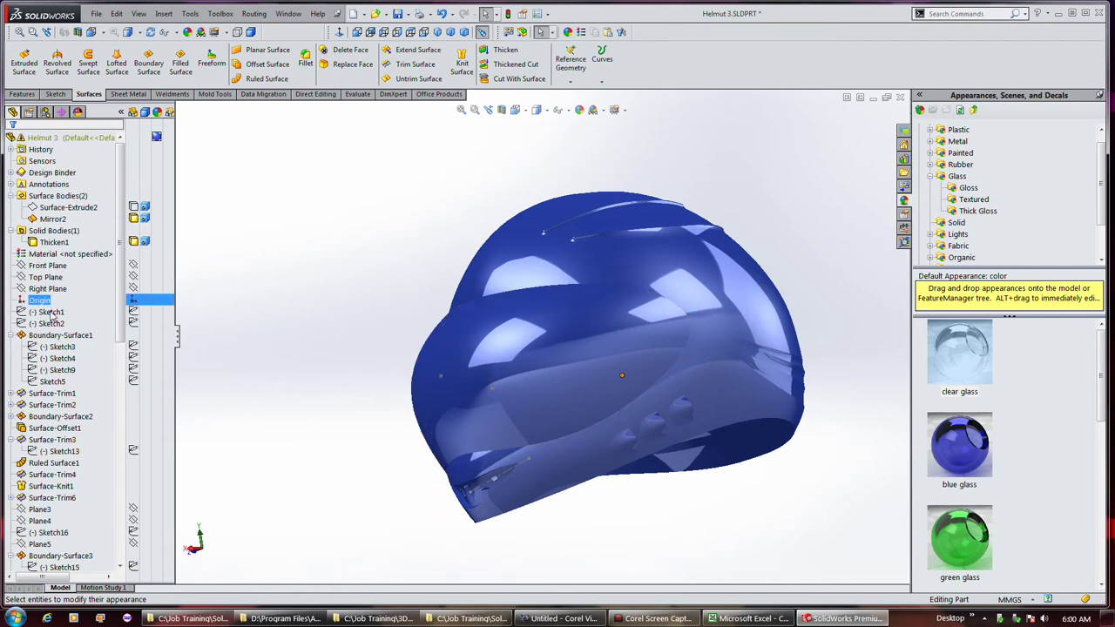
left_click(52, 219)
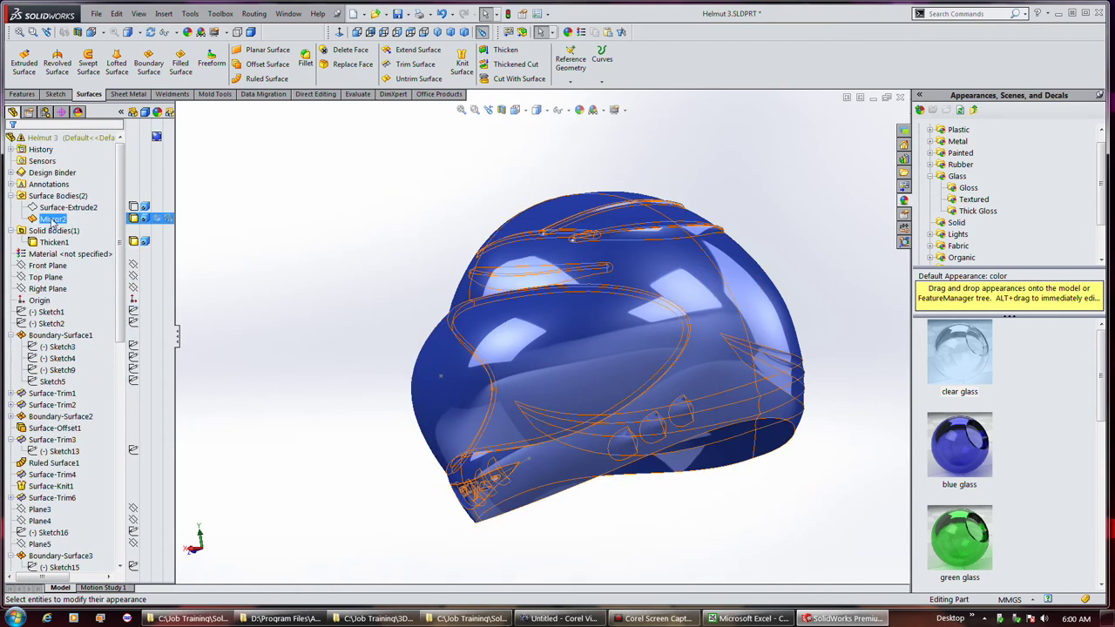
left_click(54, 241)
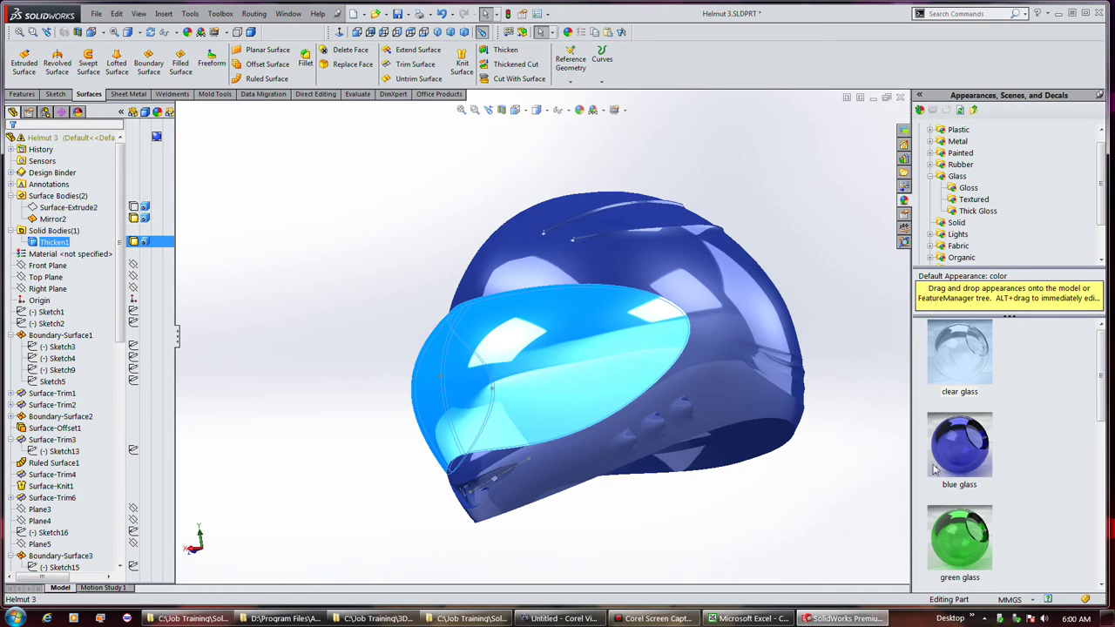
right_click(565, 341)
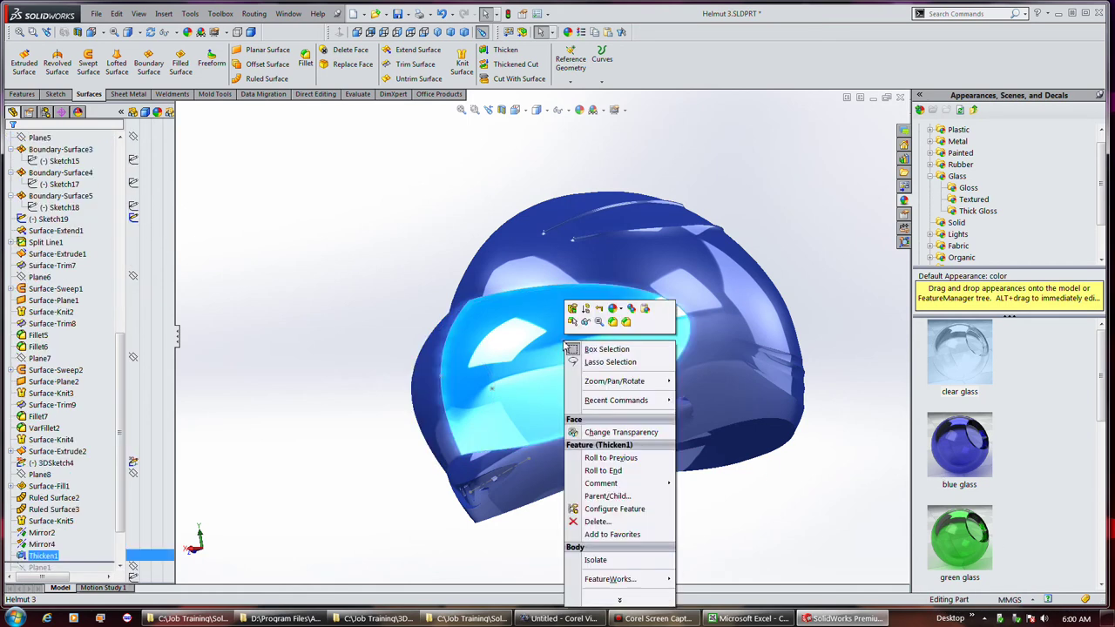
left_click(239, 241)
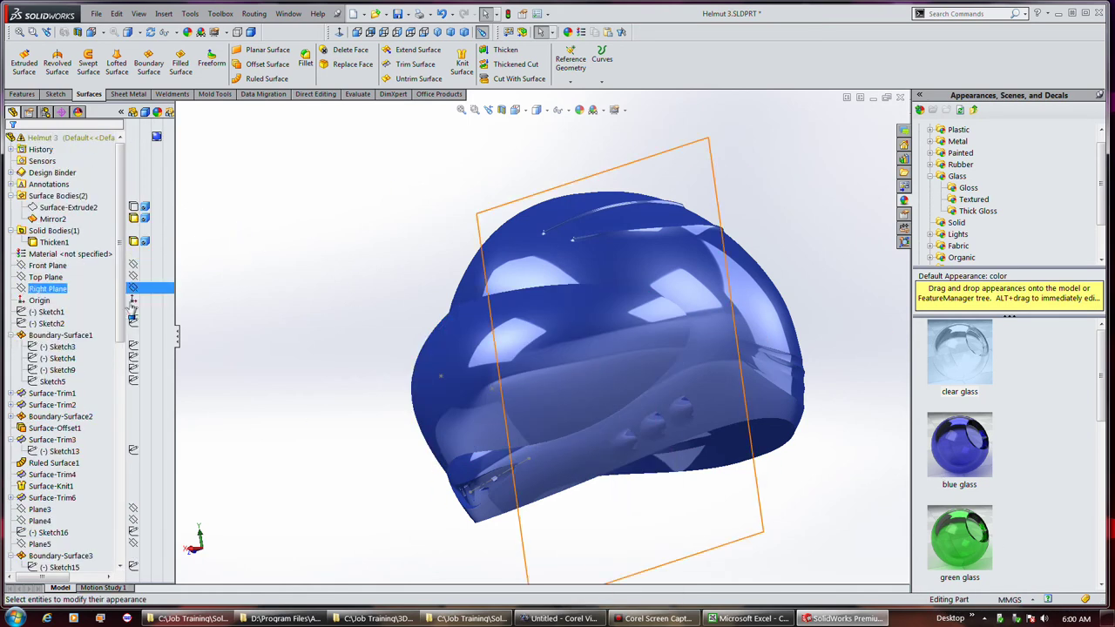
- Choose Remove All Part Appearances from the Mirror2 body's Appearances dropdown
right_click(48, 219)
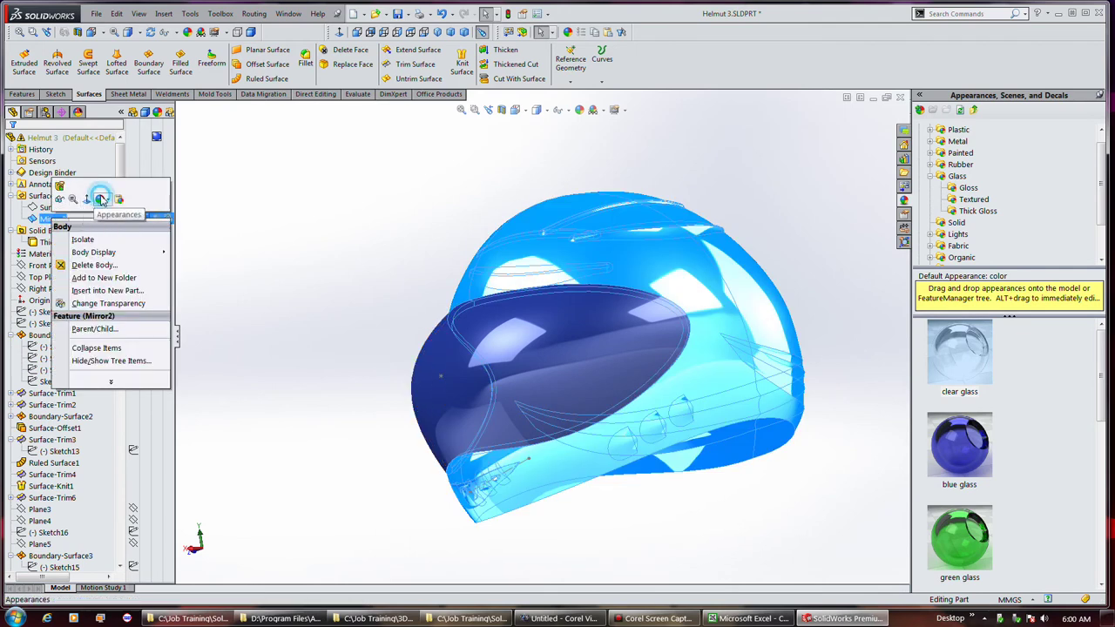
left_click(100, 199)
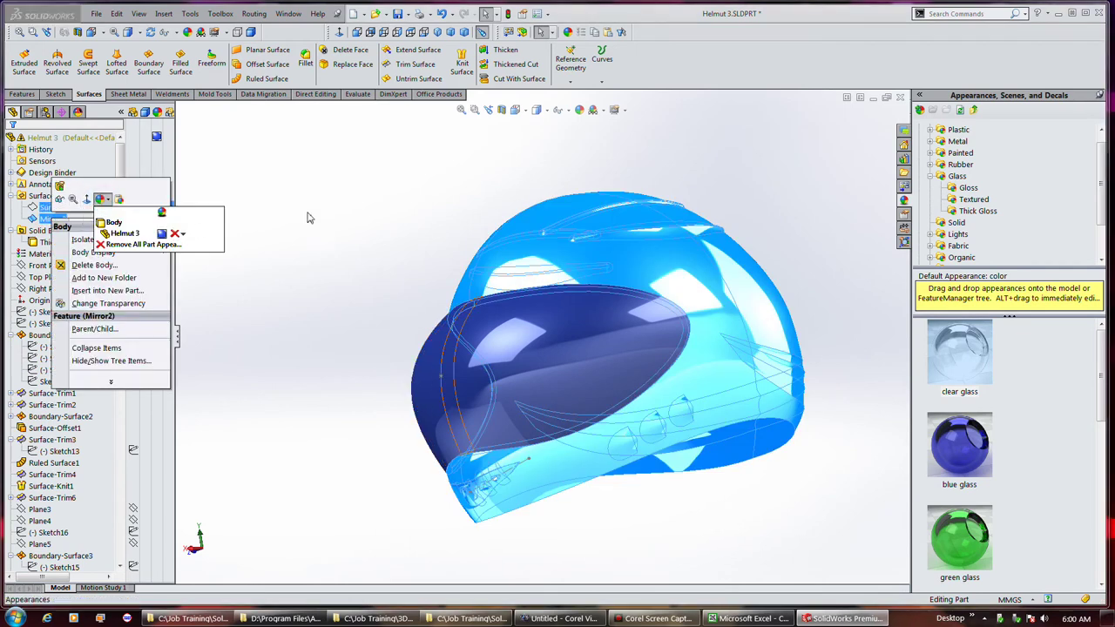
left_click(150, 246)
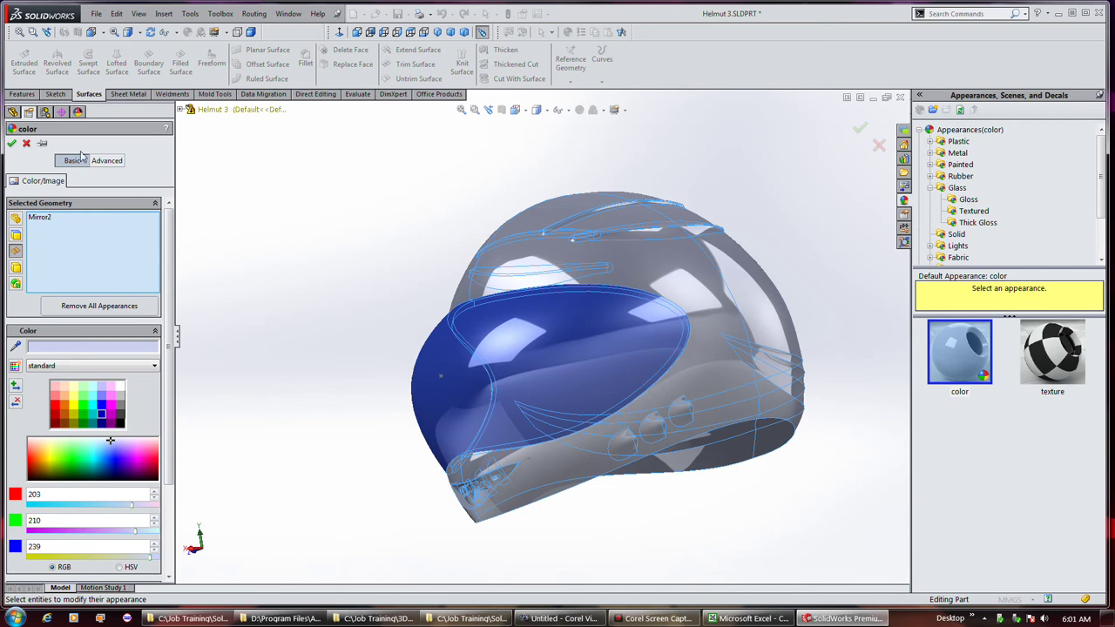
left_click(11, 142)
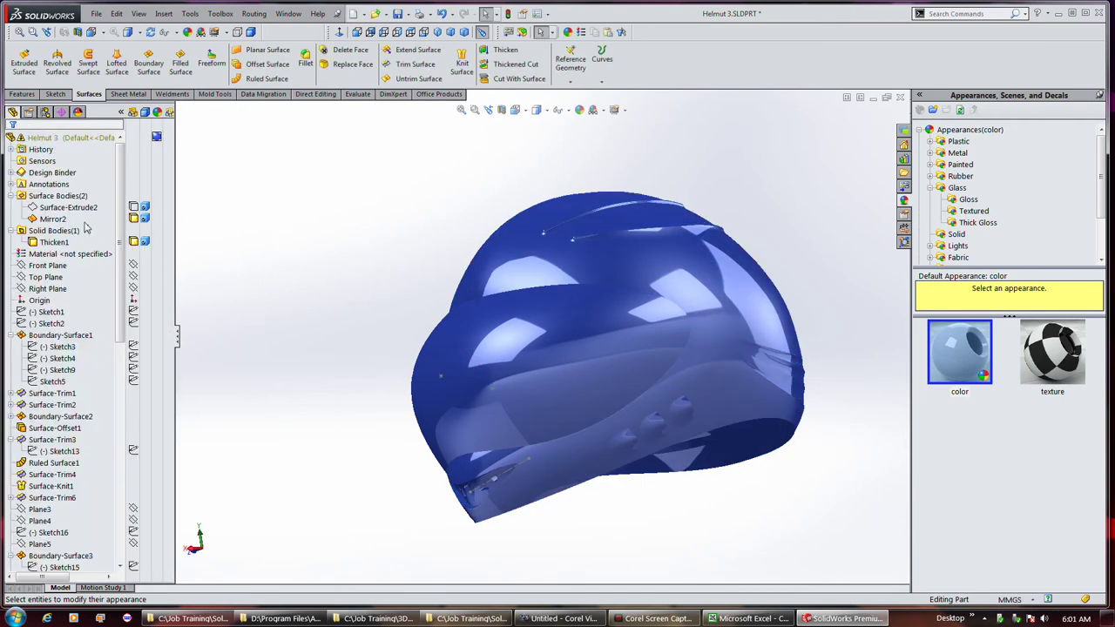
right_click(54, 219)
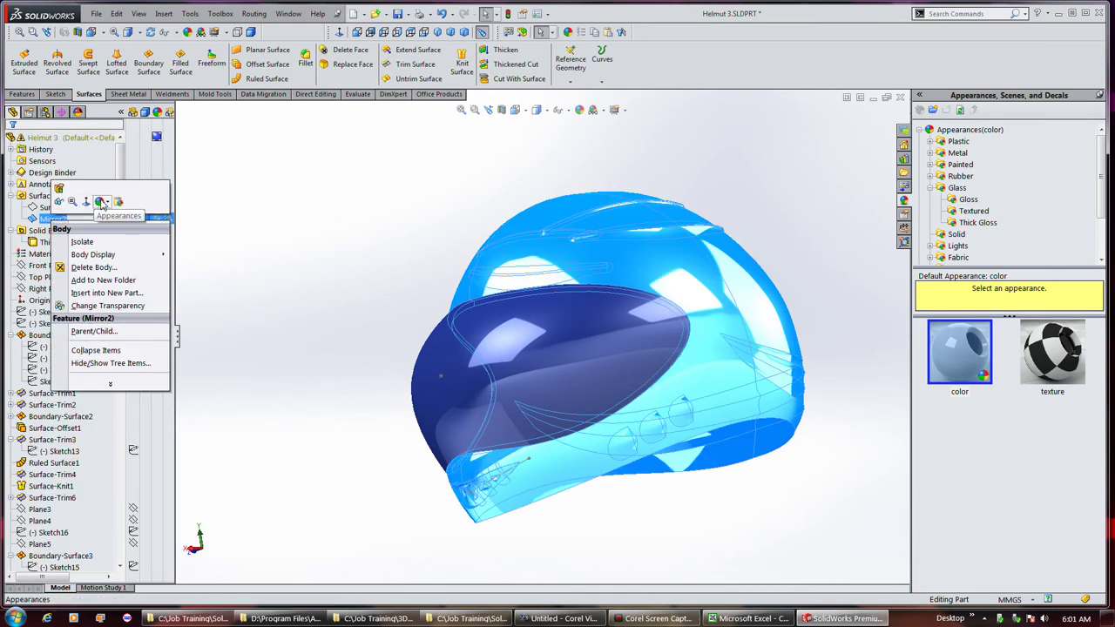
left_click(101, 202)
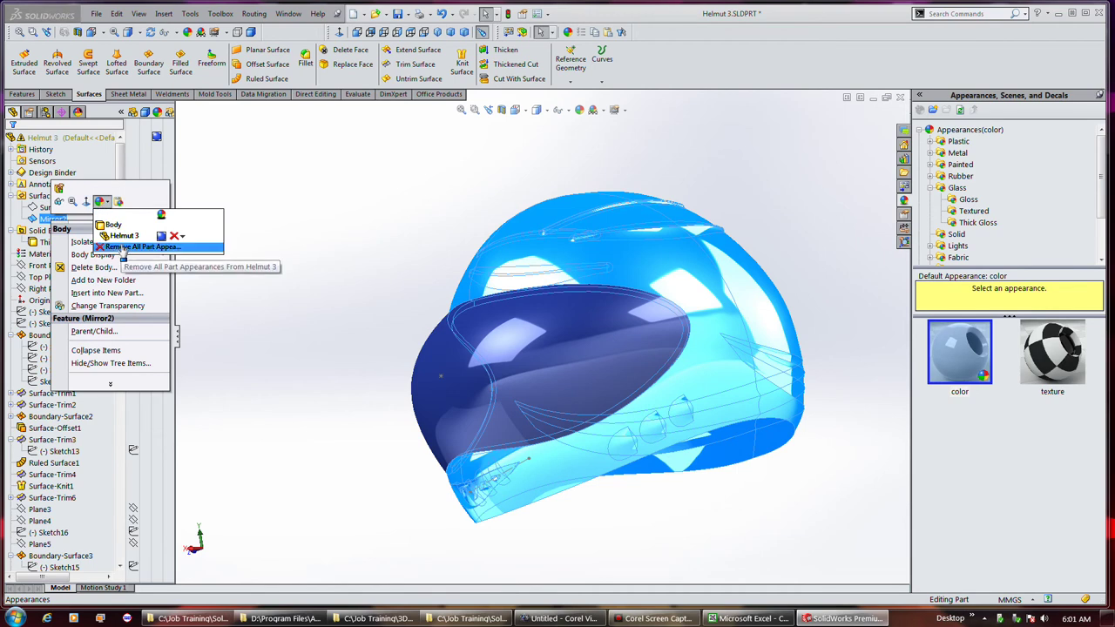
left_click(122, 248)
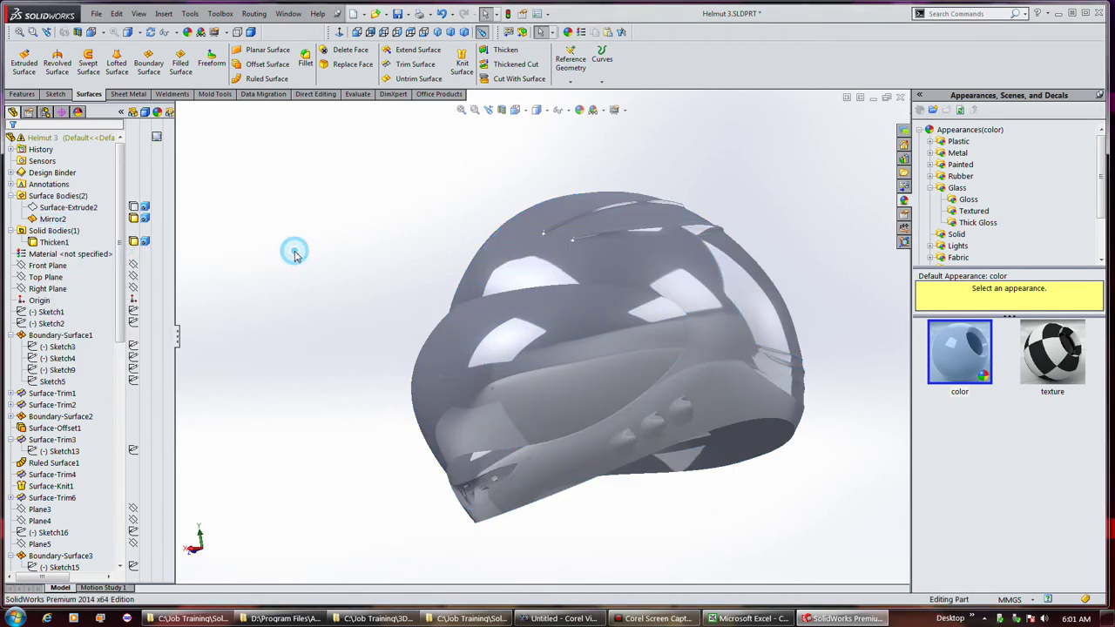
- Undo the appearance removal to restore blue, then edit the Thicken1 visor's body appearance
mouse_move(331, 219)
middle_mouse_down()
mouse_move(418, 270)
mouse_move(340, 238)
middle_mouse_up()
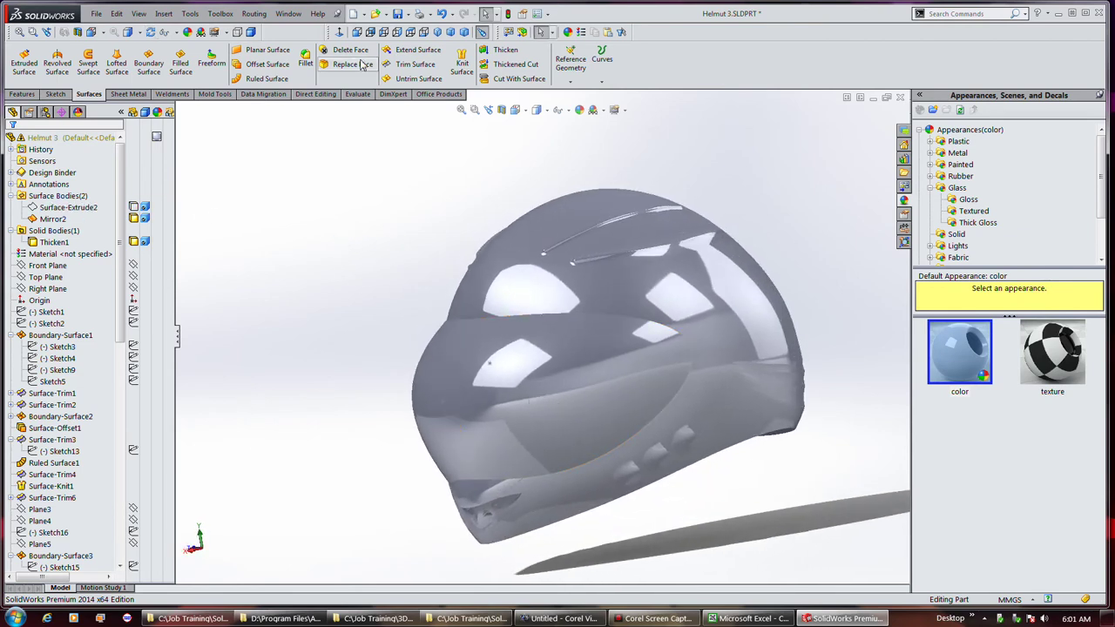
left_click(442, 14)
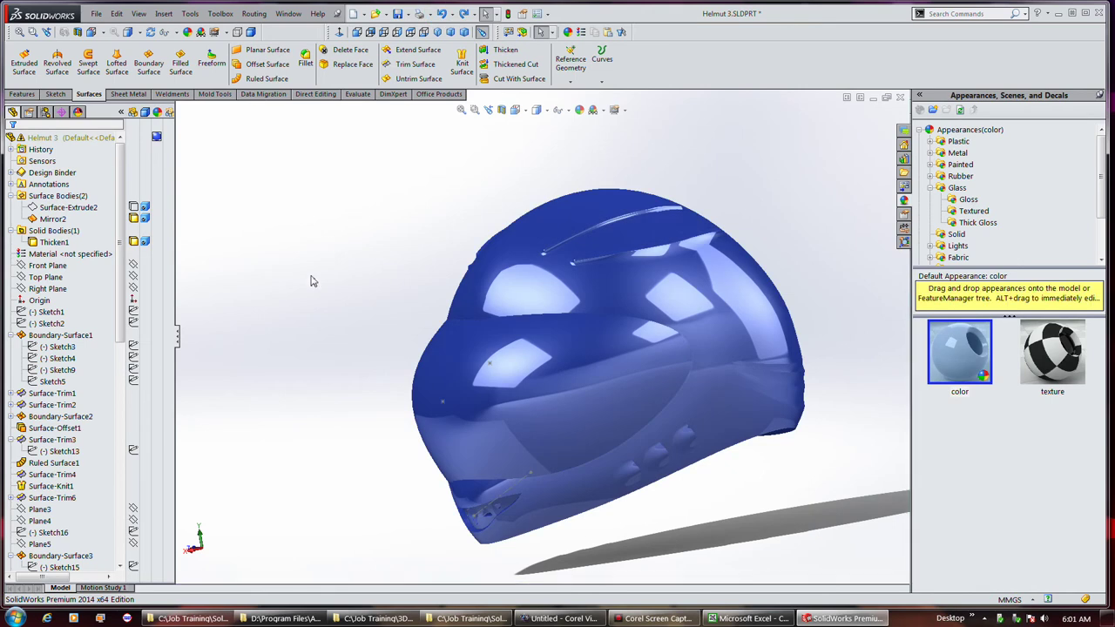
right_click(42, 242)
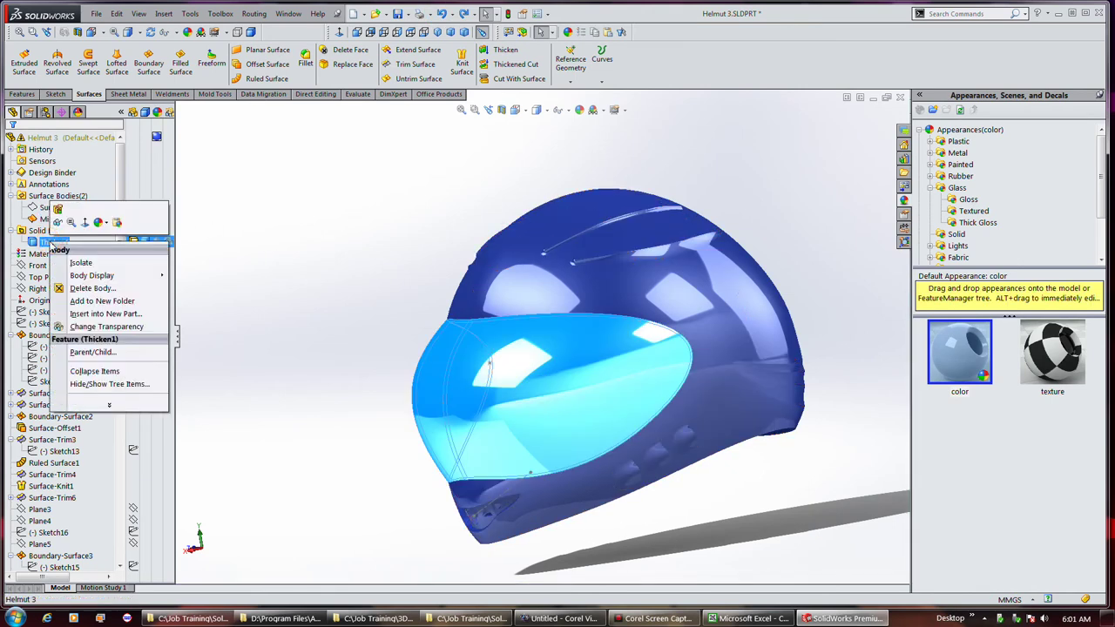
left_click(105, 224)
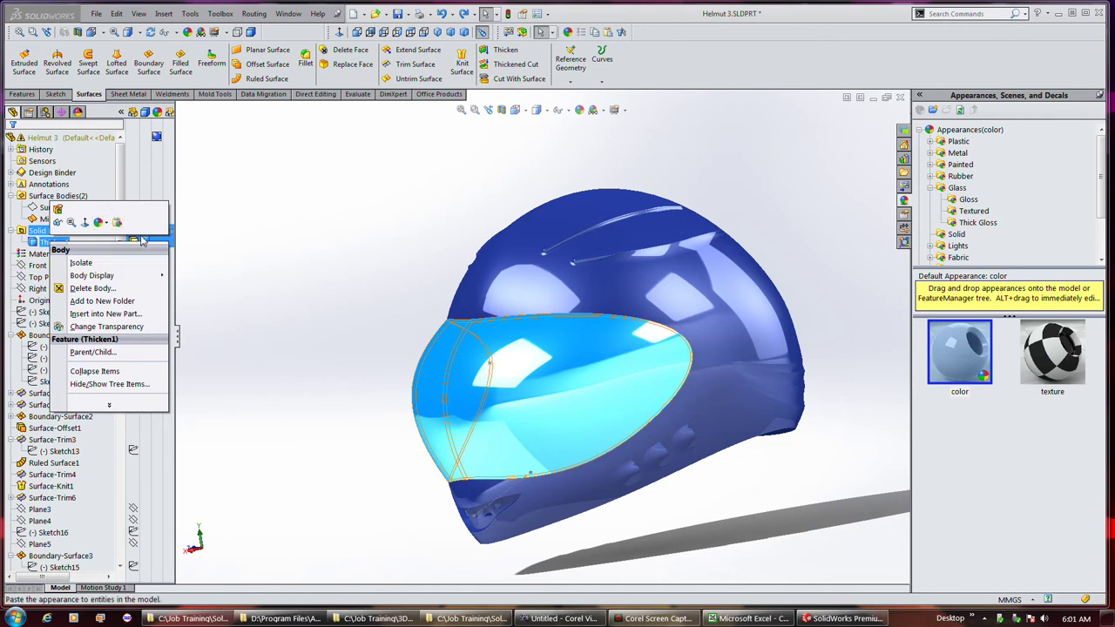
mouse_move(109, 229)
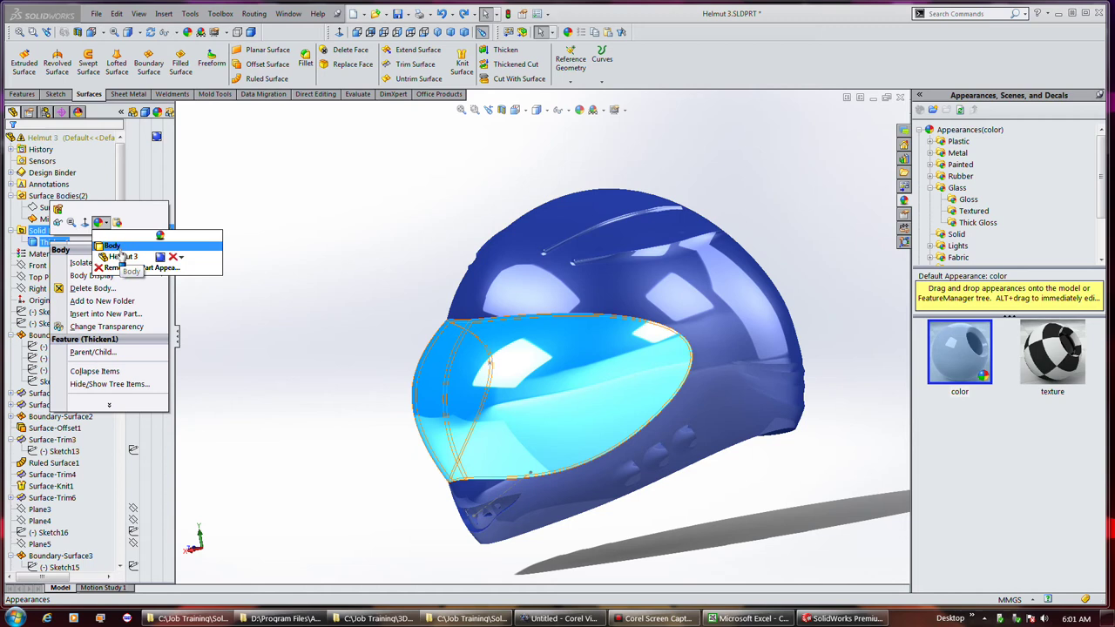
left_click(115, 246)
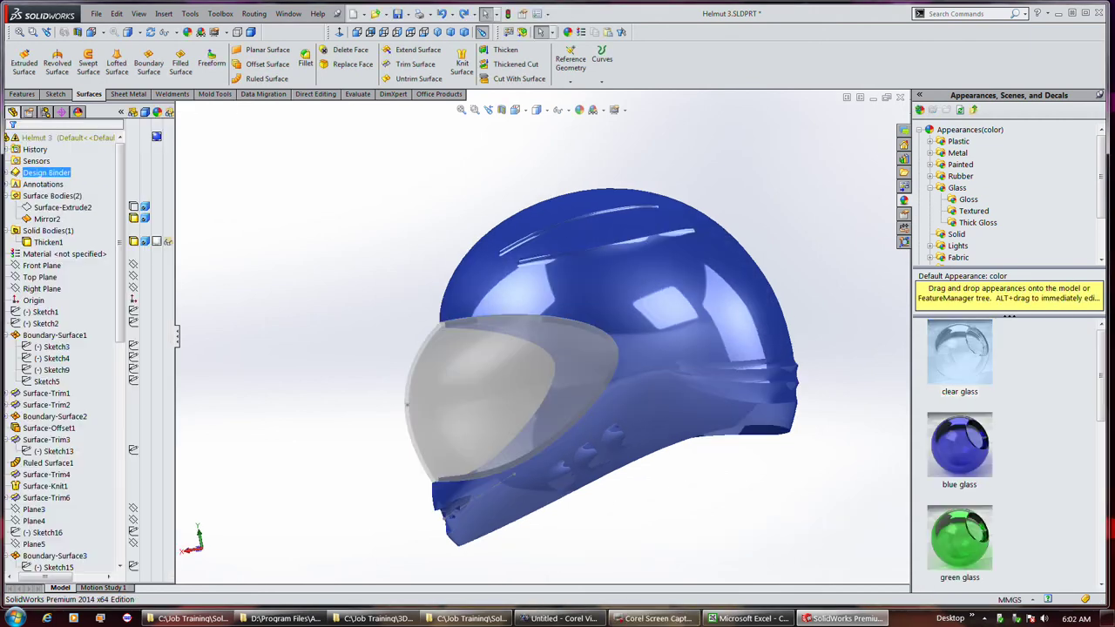
- Drop Clear Glass onto the Thicken1 visor, then start a Thicken on the Mirror2 helmet surface
left_click_drag(963, 376, 133, 242)
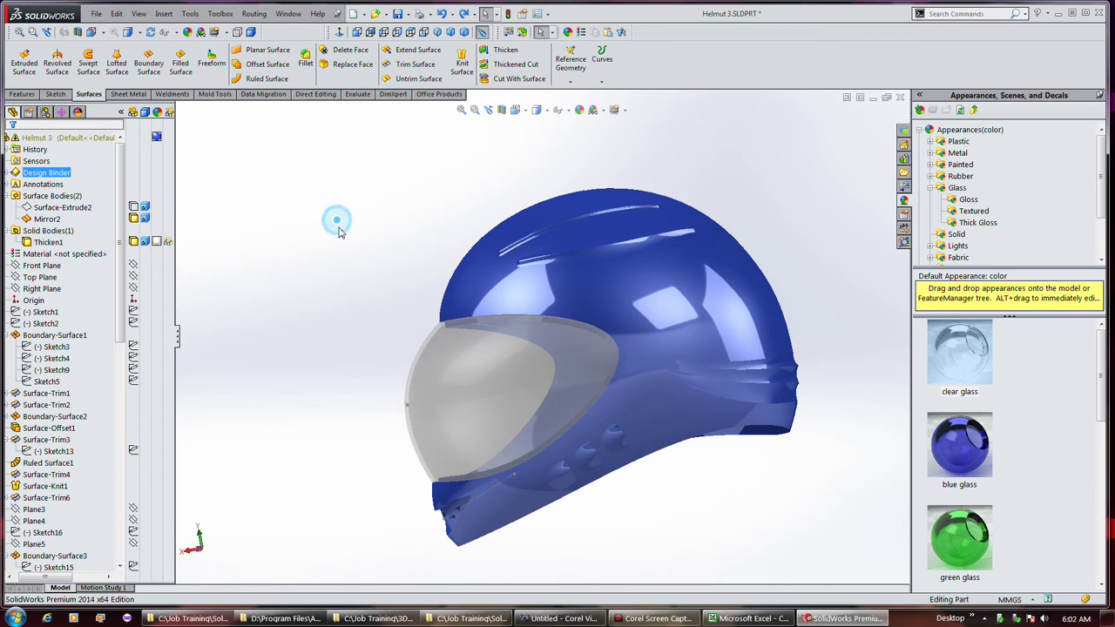
middle_click_drag(344, 239, 441, 242)
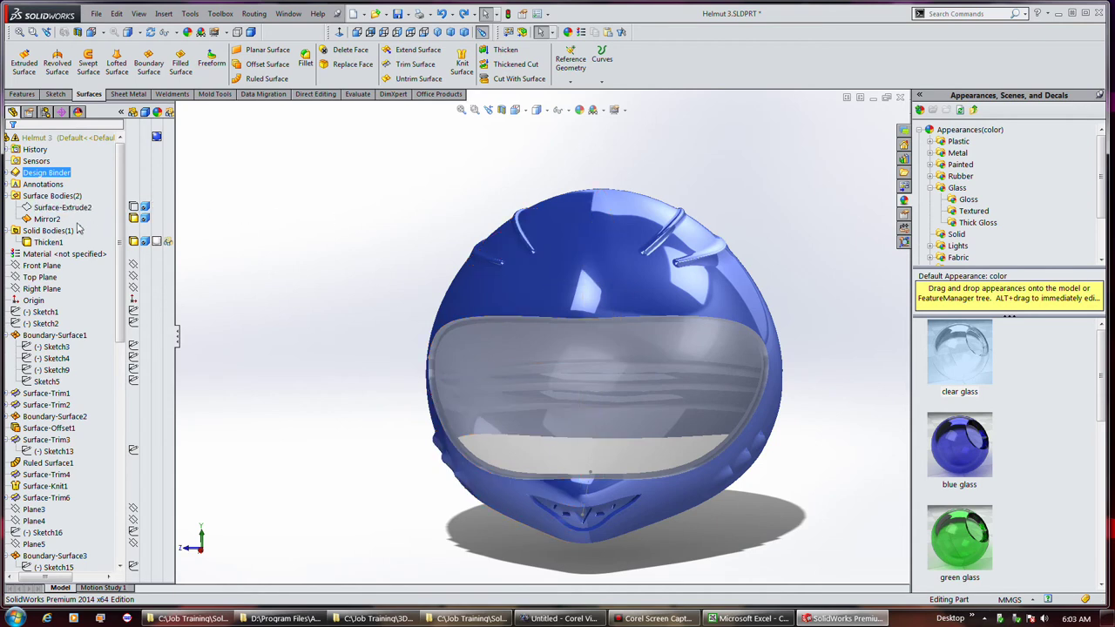
left_click(48, 219)
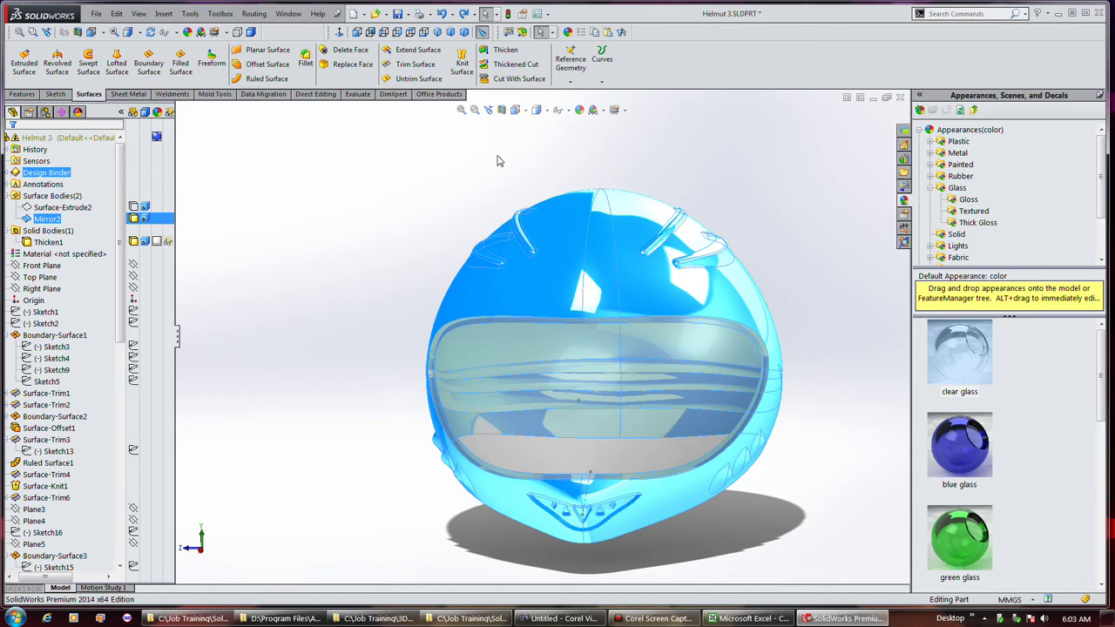
left_click(501, 50)
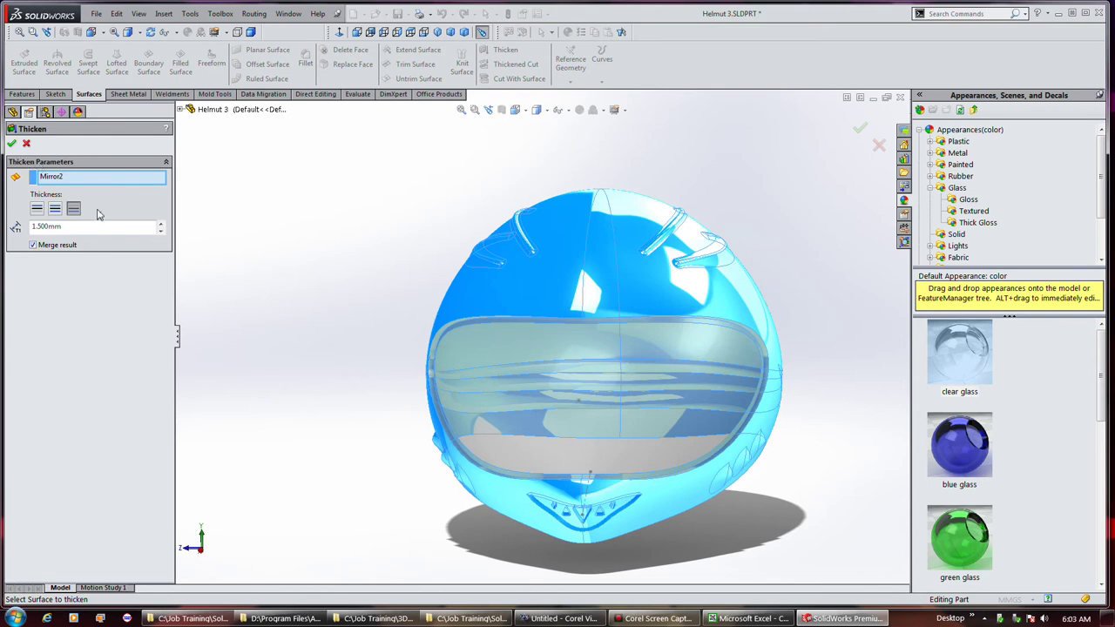
- Inspect the helmet interior under the 1.500 mm thicken preview and click OK
middle_click_drag(725, 502, 563, 324)
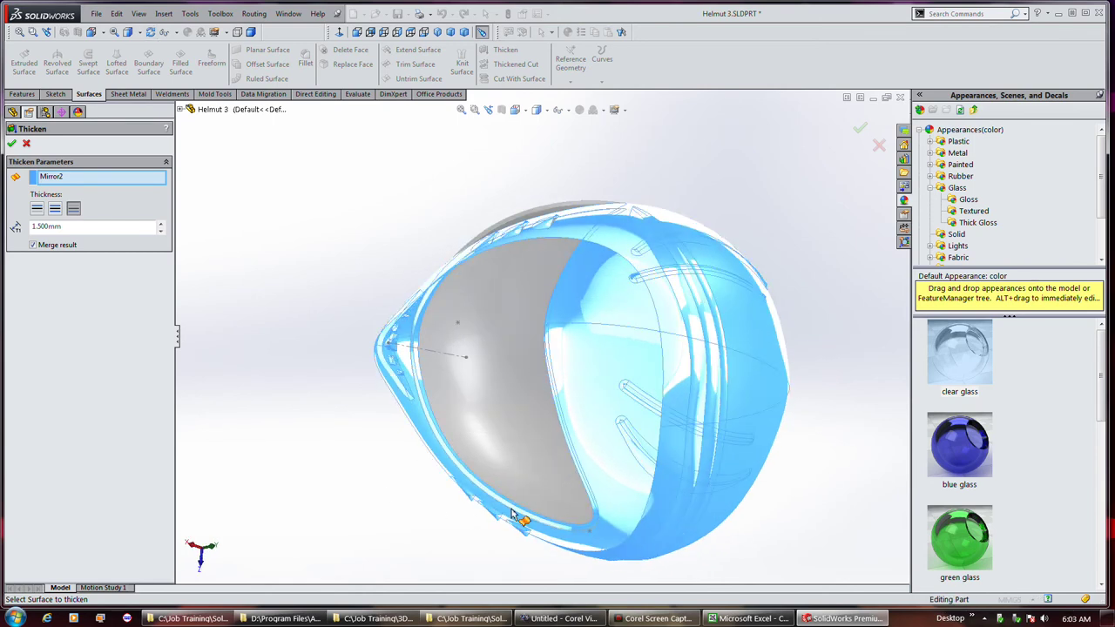
scroll(514, 514, "down", 5)
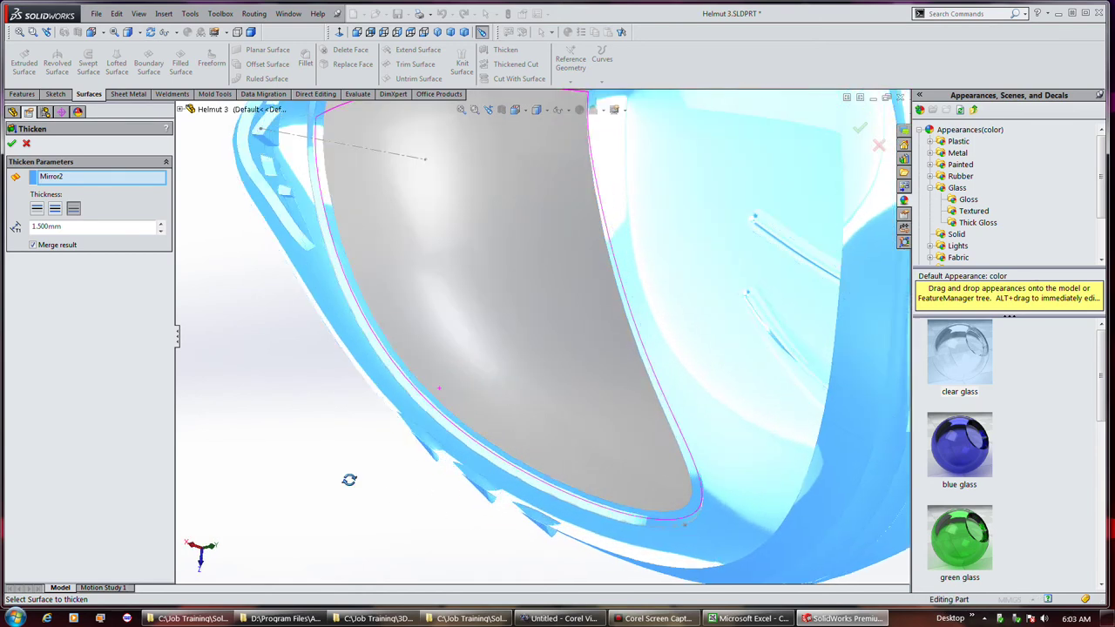
middle_click_drag(348, 480, 353, 443)
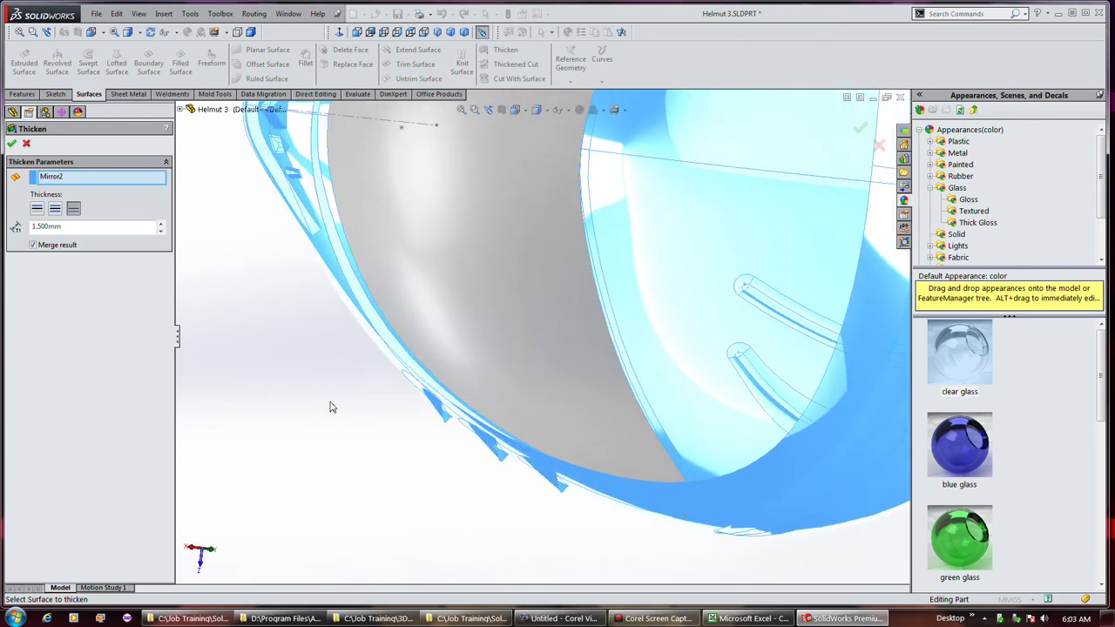
left_click(11, 145)
mouse_move(657, 620)
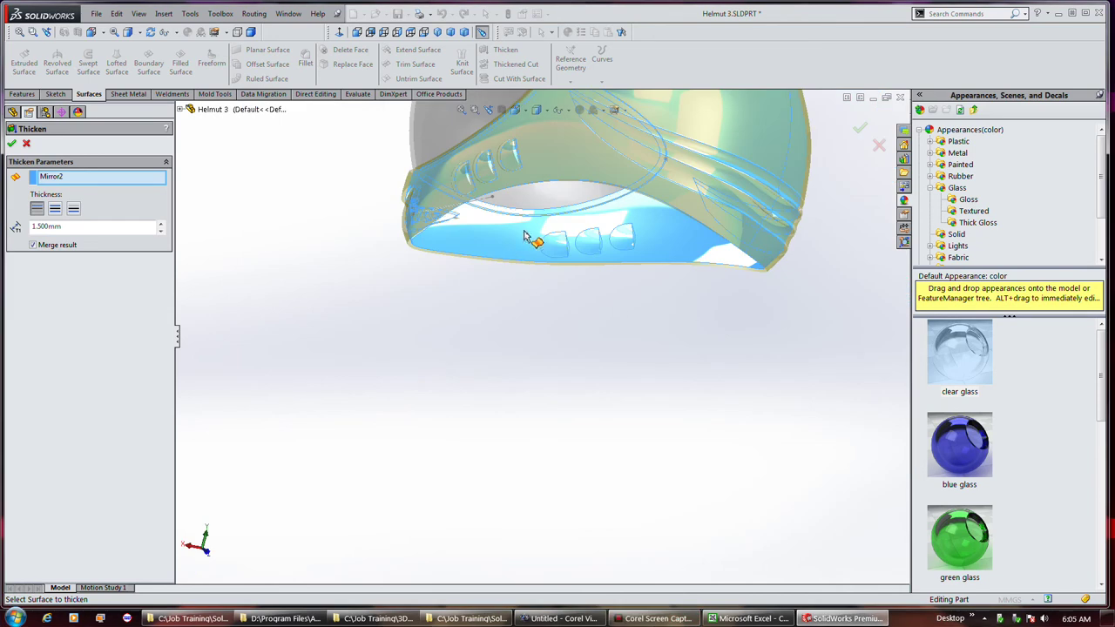
- Try thickening Mirror2 to both sides, then switch to Side 2 and apply it
scroll(525, 225, "down", 2)
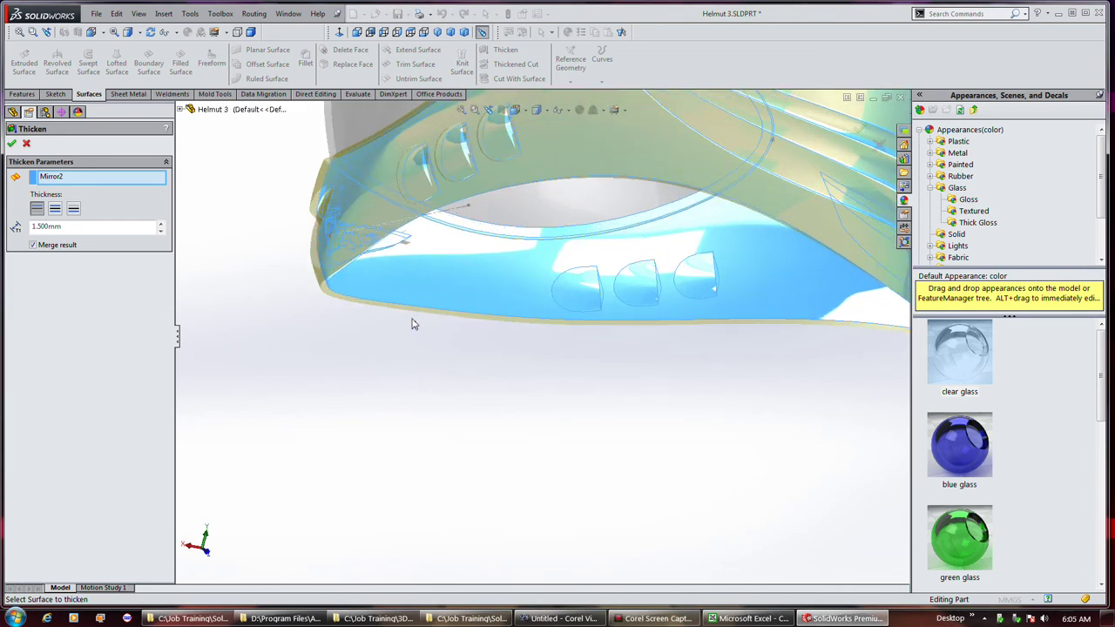
scroll(417, 314, "down", 2)
middle_click_drag(420, 308, 414, 348)
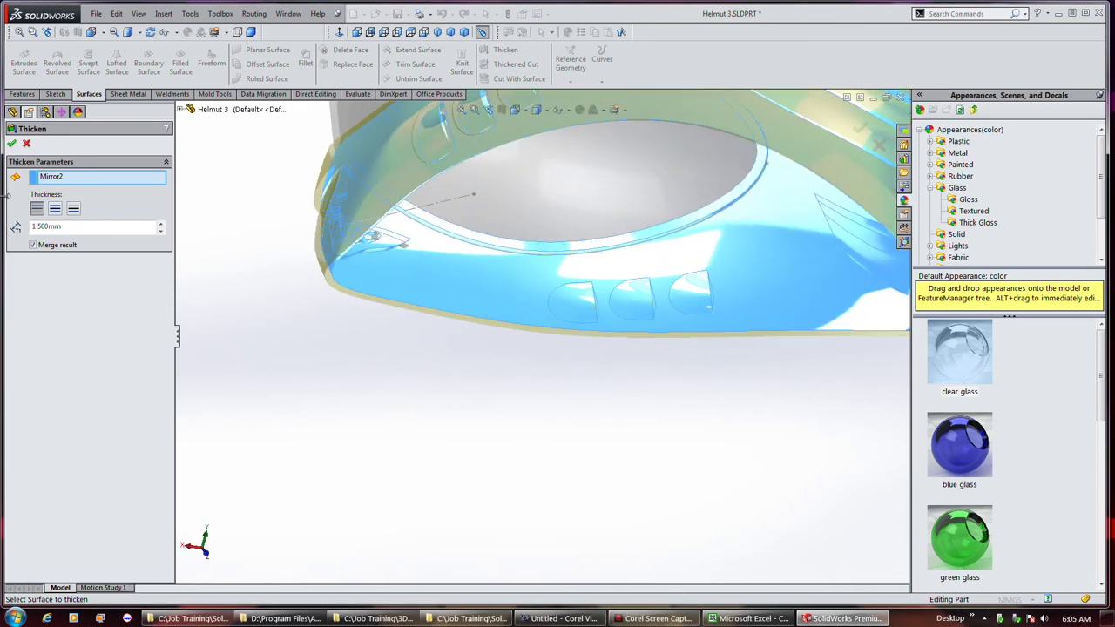
left_click(55, 209)
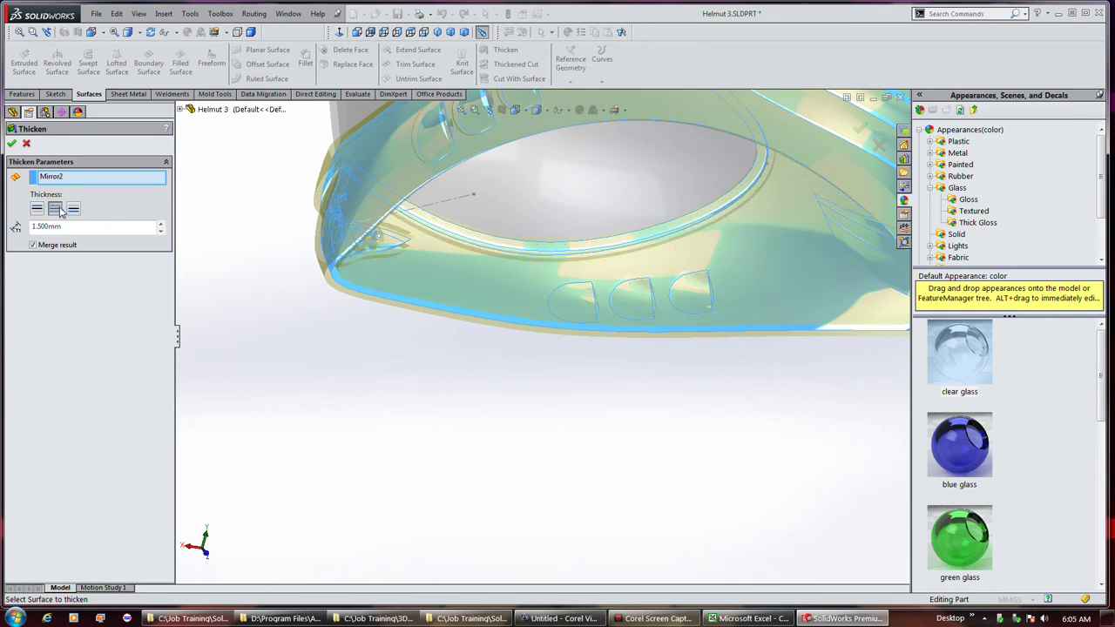
left_click(75, 211)
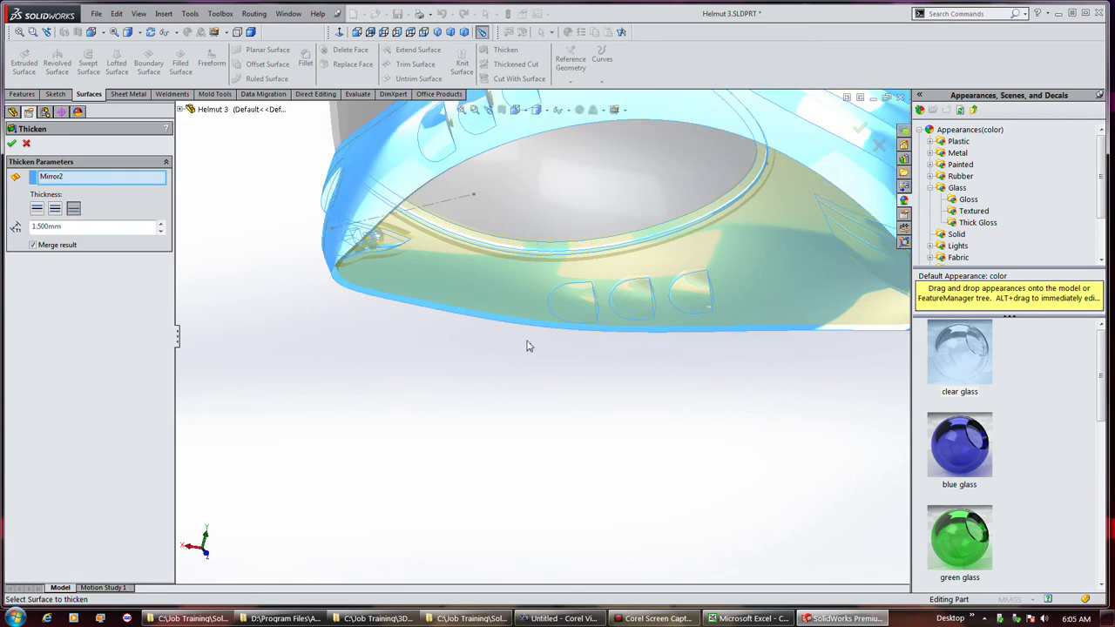
middle_click_drag(552, 342, 540, 301)
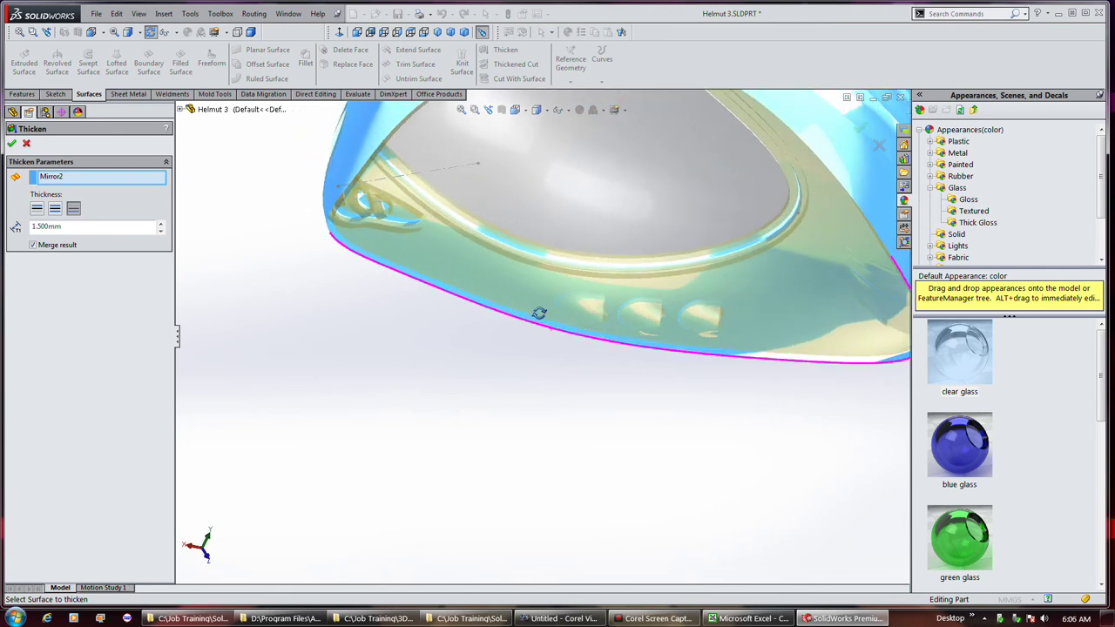
left_click(12, 145)
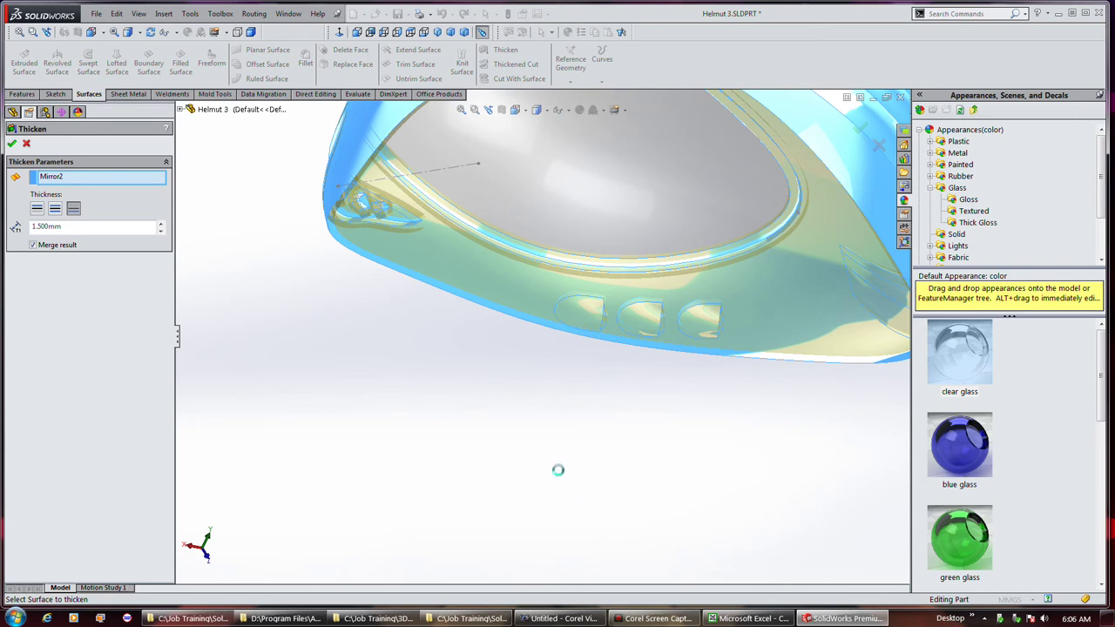
- Check the helmet after the offset-failed rebuild error in top-down and near-front views
mouse_move(658, 621)
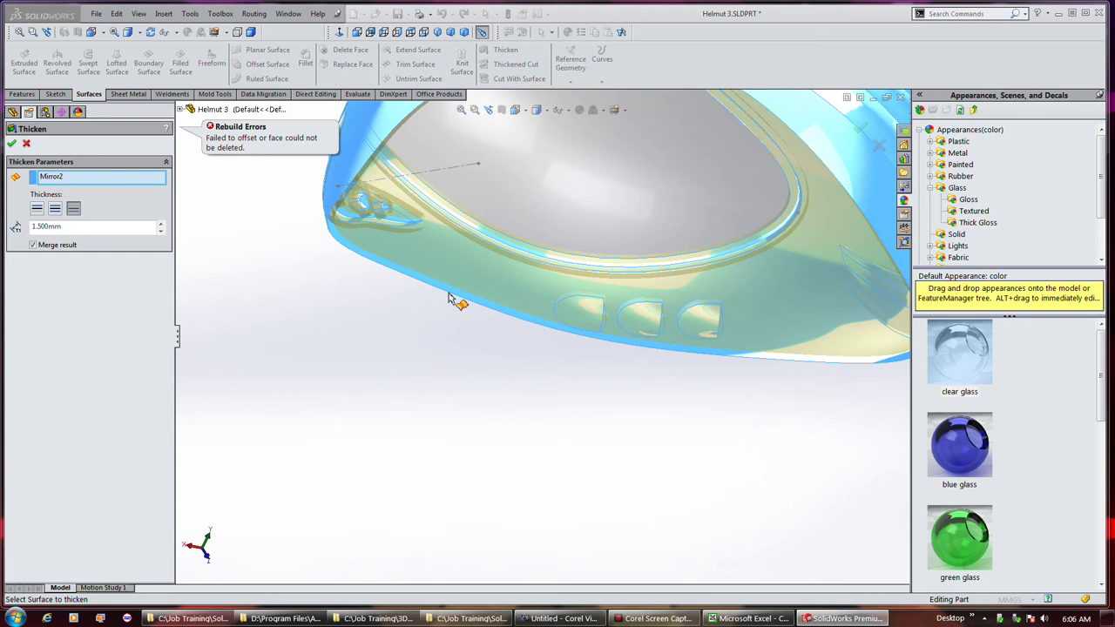
key("Down")
key("Down")
key("Down")
key("Down")
key("Down")
key("Down")
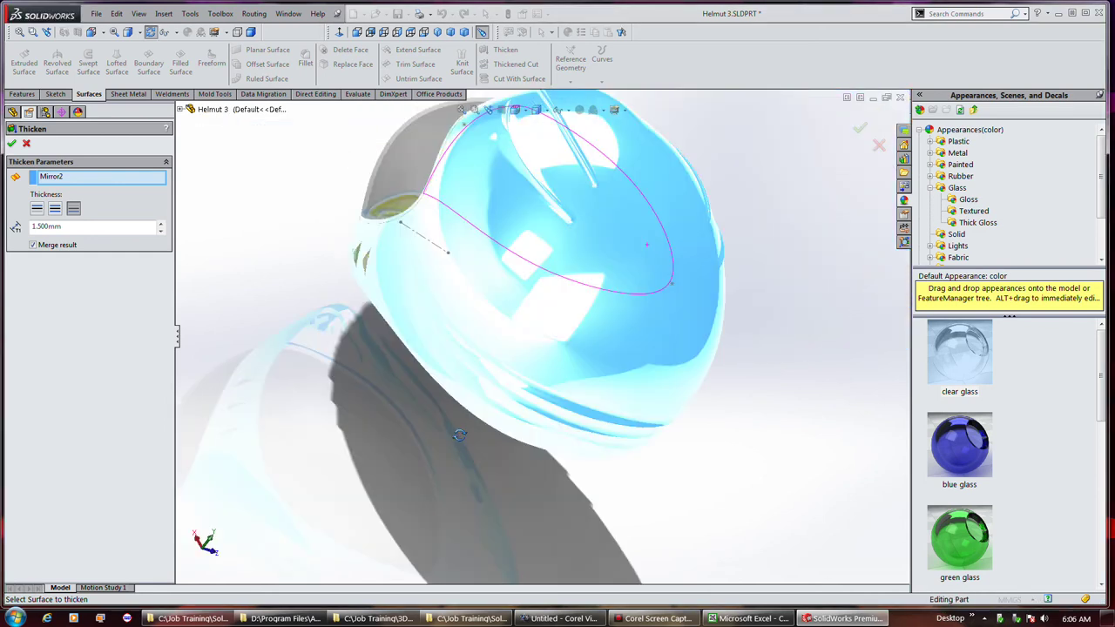
key("Up")
key("Up")
key("Up")
key("Up")
key("Up")
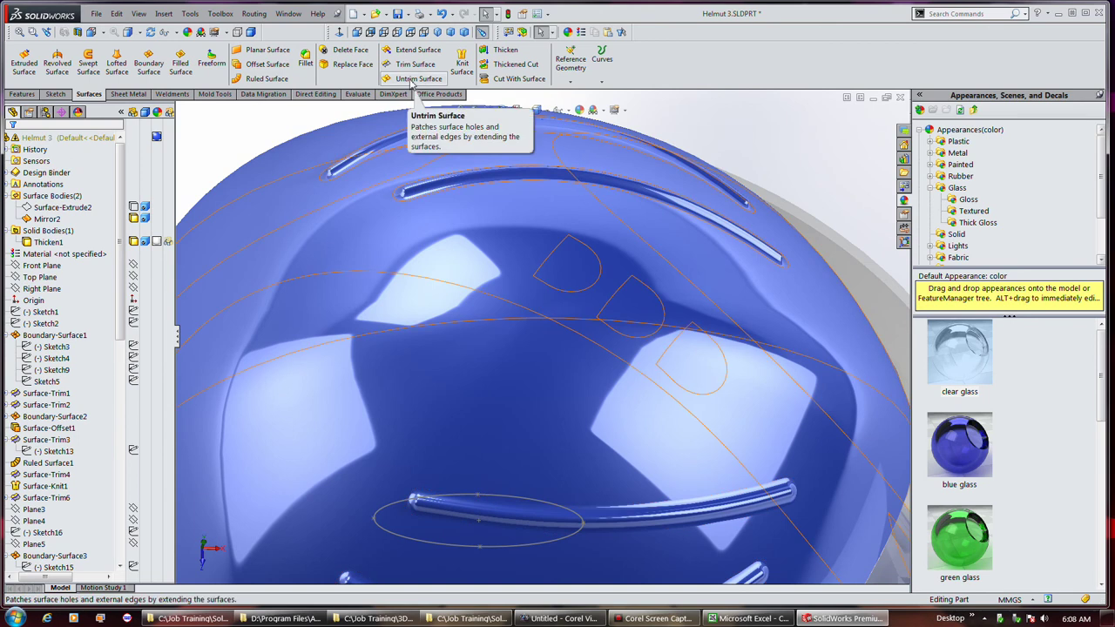
- Trim an oval hole through the helmet with a Standard trim using Sketch26, keeping the shell piece
left_click(412, 66)
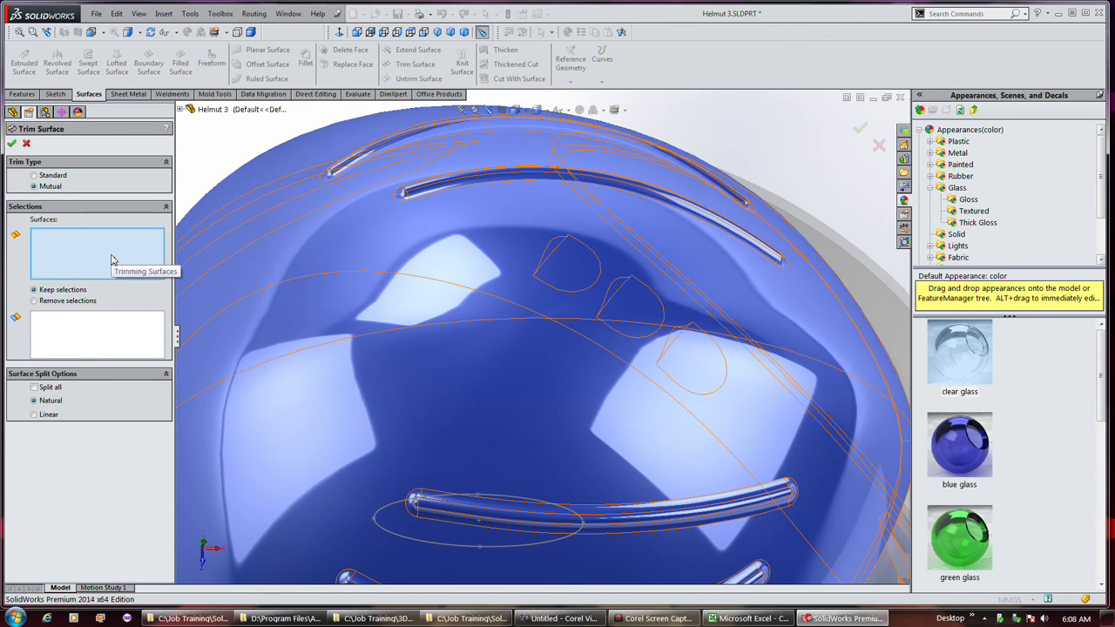
left_click(54, 176)
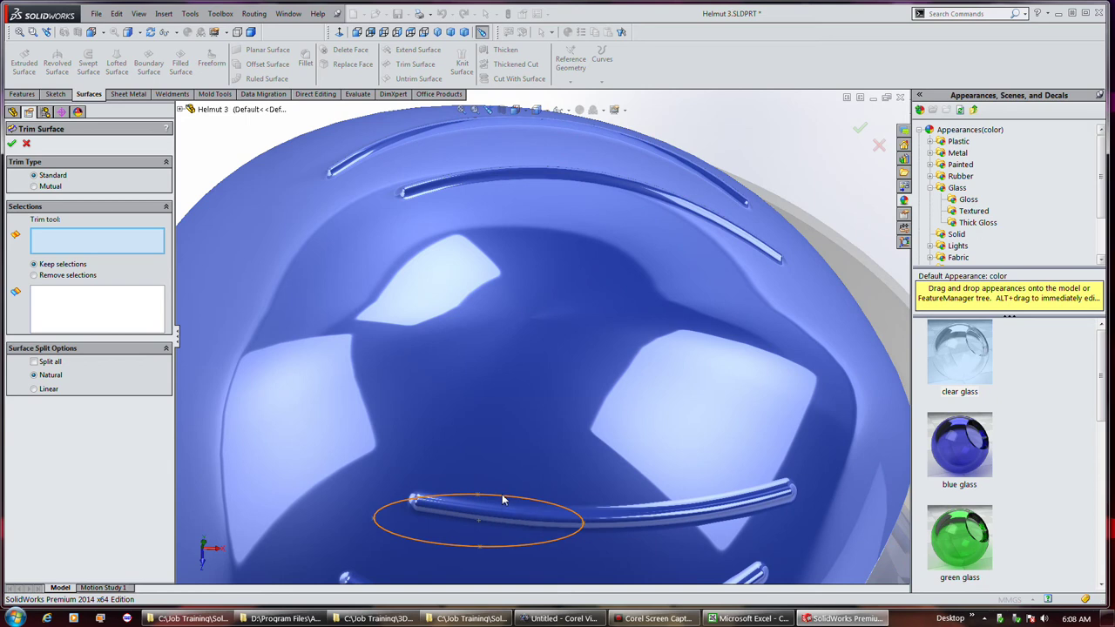
left_click(503, 500)
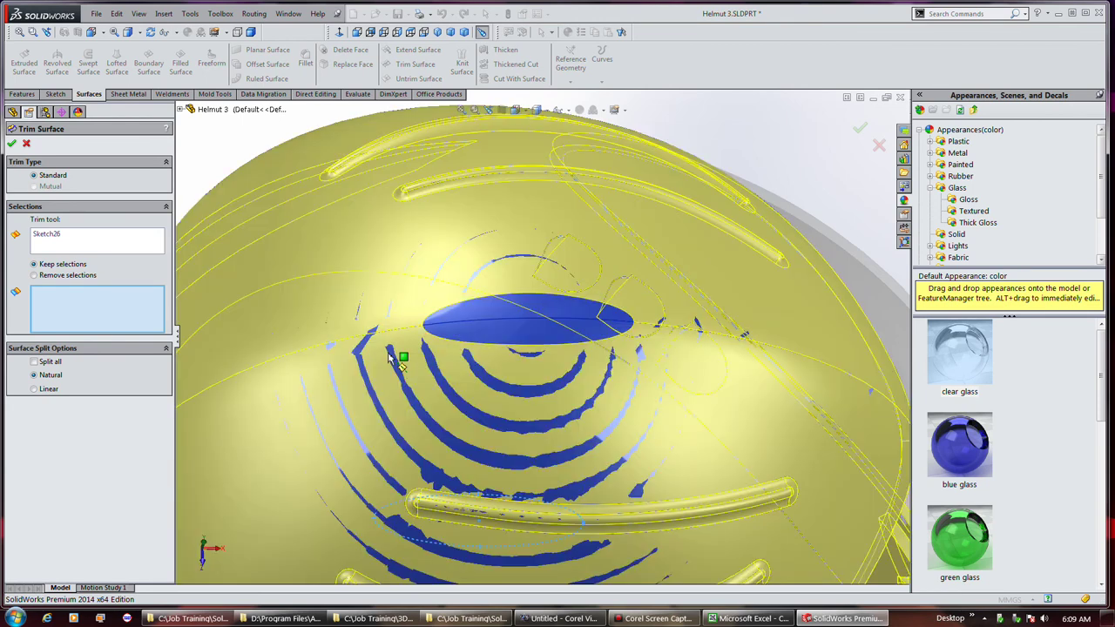
left_click(390, 358)
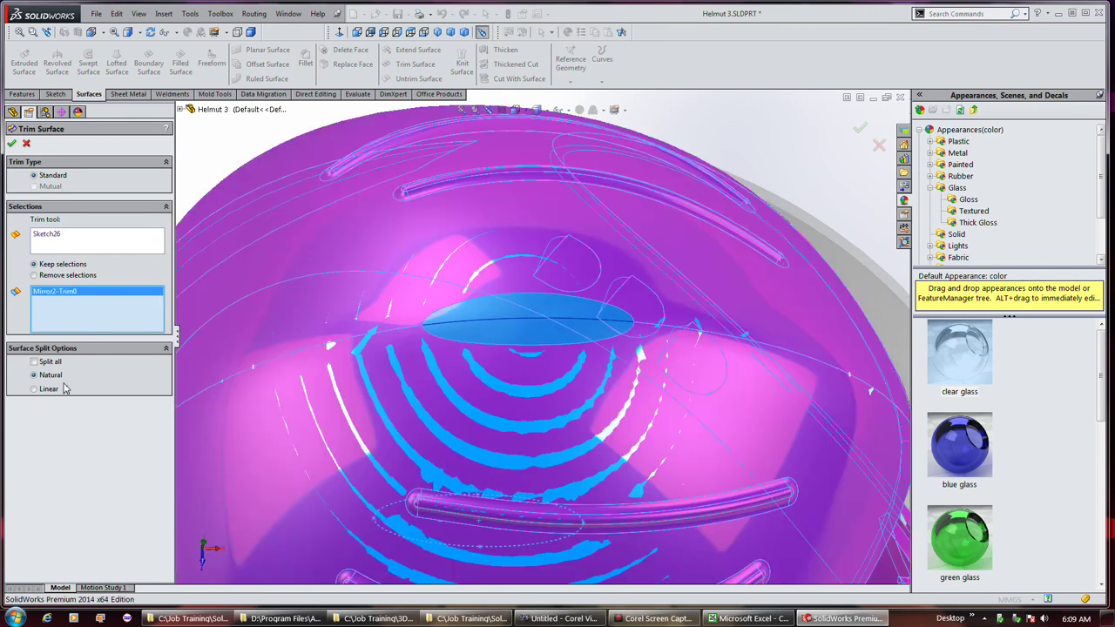
left_click(12, 145)
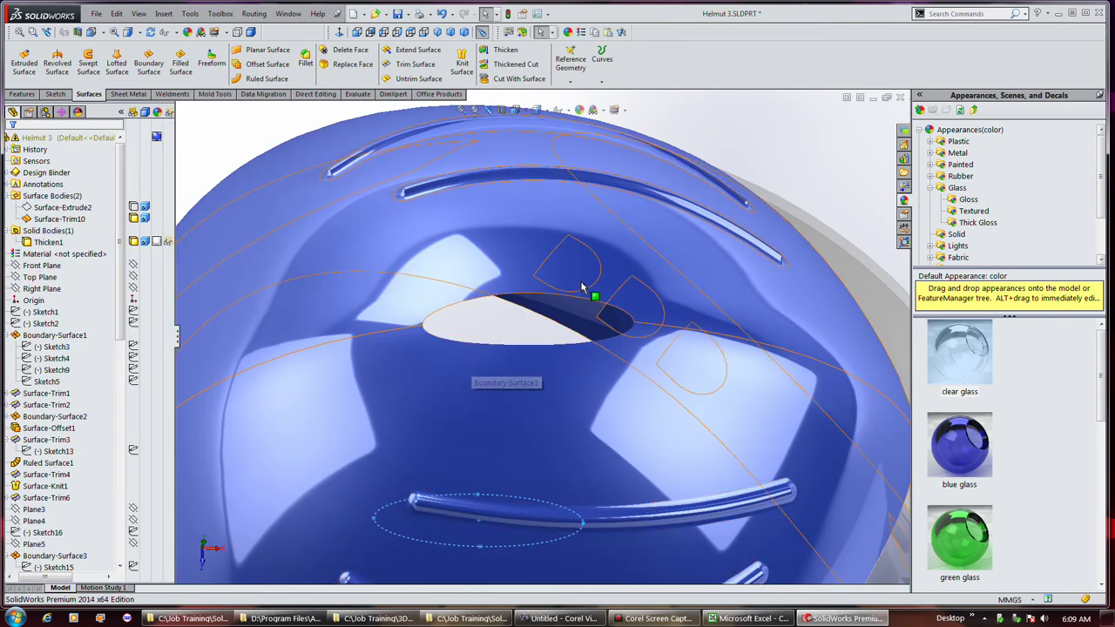
mouse_move(593, 302)
middle_mouse_down()
mouse_move(647, 361)
mouse_move(709, 269)
mouse_move(697, 239)
mouse_move(652, 256)
mouse_move(683, 341)
middle_mouse_up()
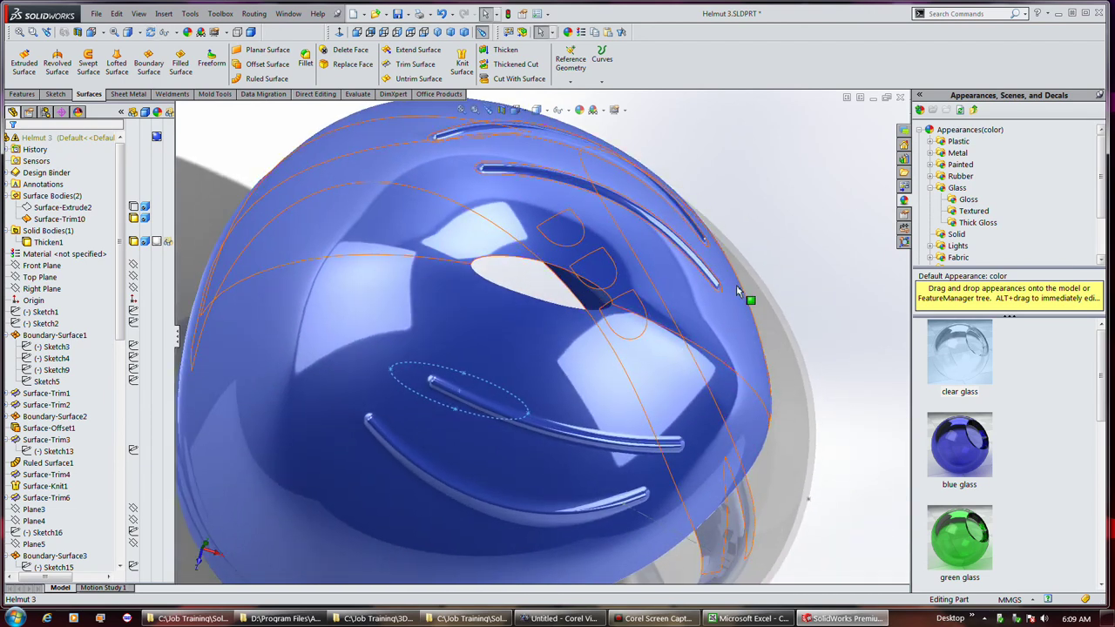
middle_click_drag(809, 302, 787, 209)
key("f")
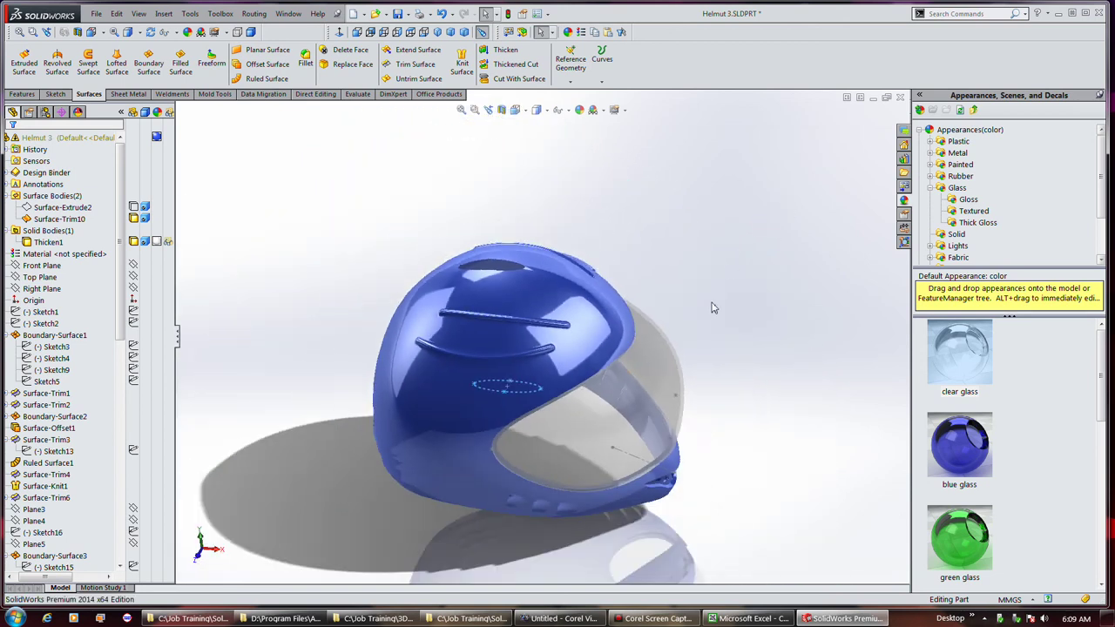
key("ctrl+1")
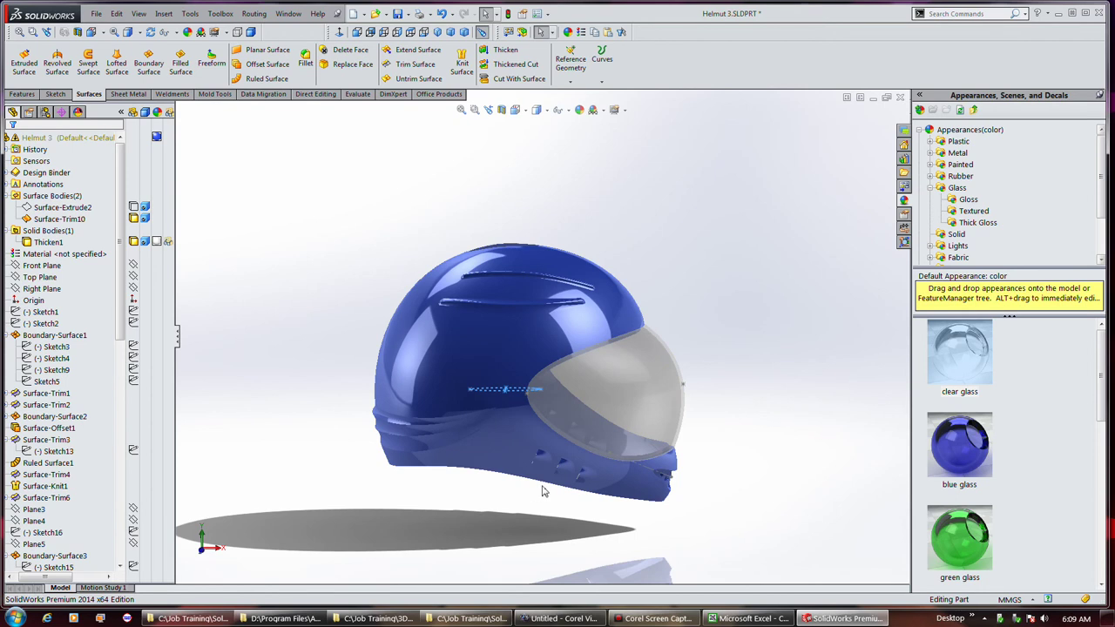
scroll(544, 492, "down", 3)
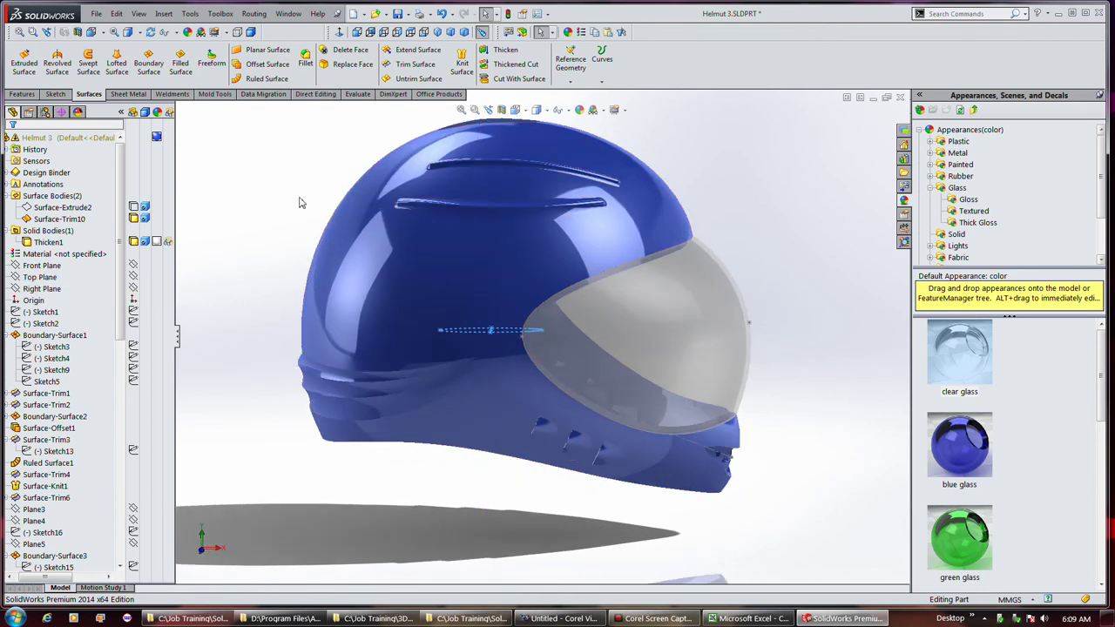
- Thicken Surface-Trim10 by 1.500mm with Merge result and apply it, meeting a rebuild error
left_click(60, 219)
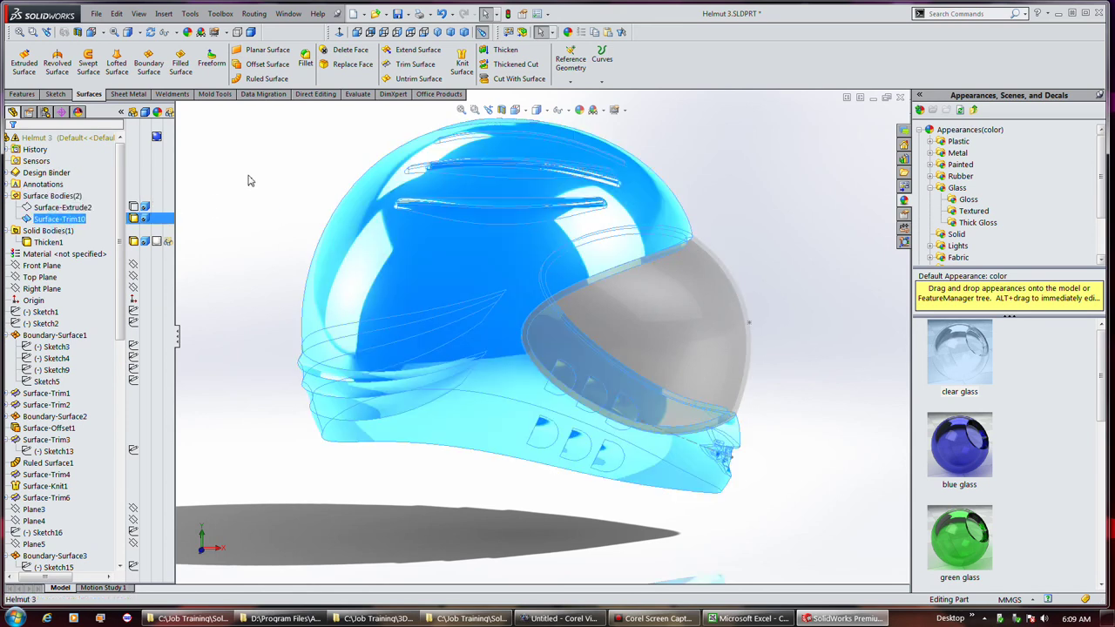
left_click(501, 50)
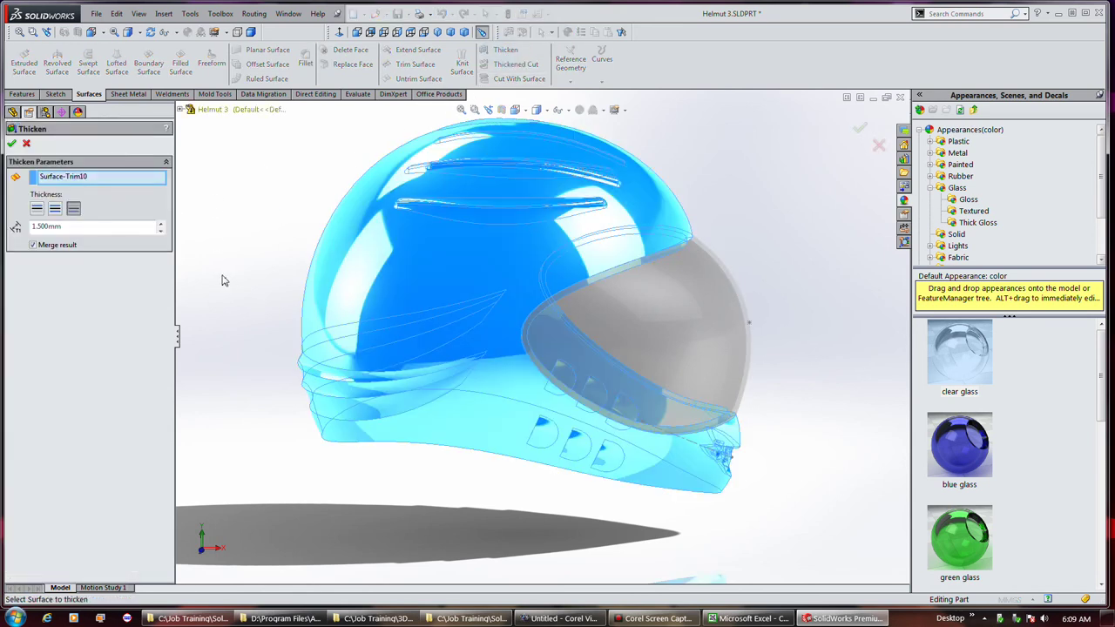
left_click(12, 146)
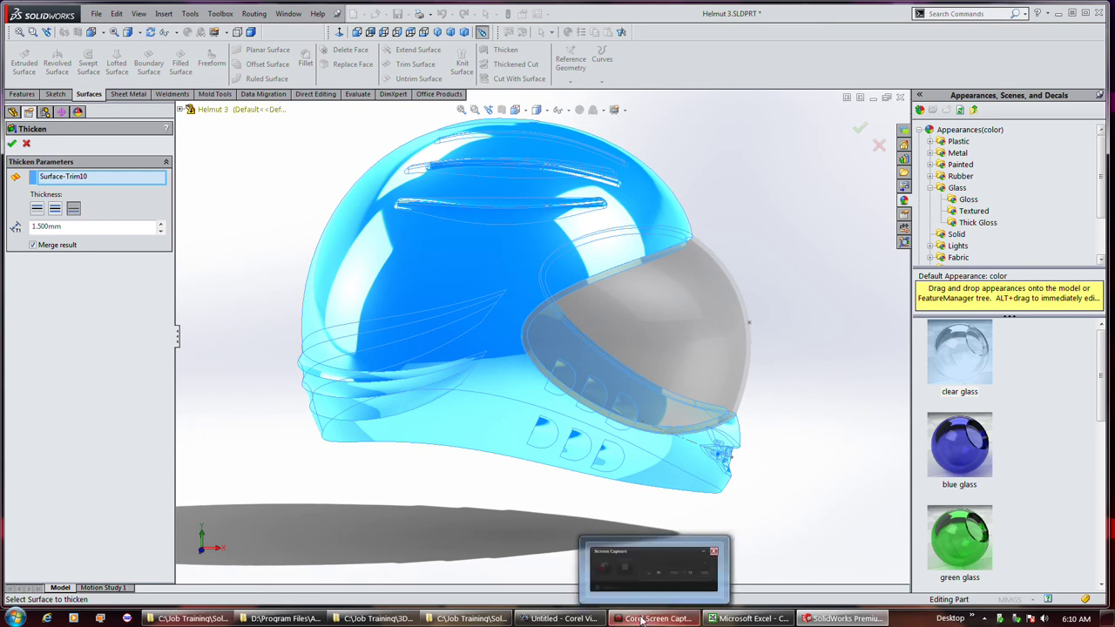
left_click(596, 533)
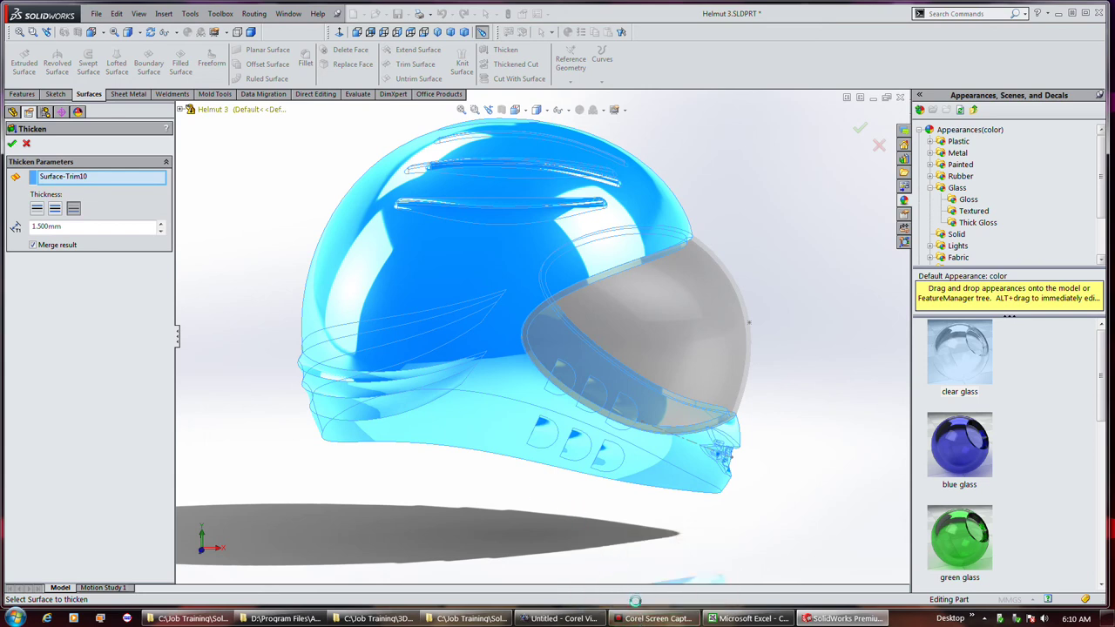
mouse_move(649, 618)
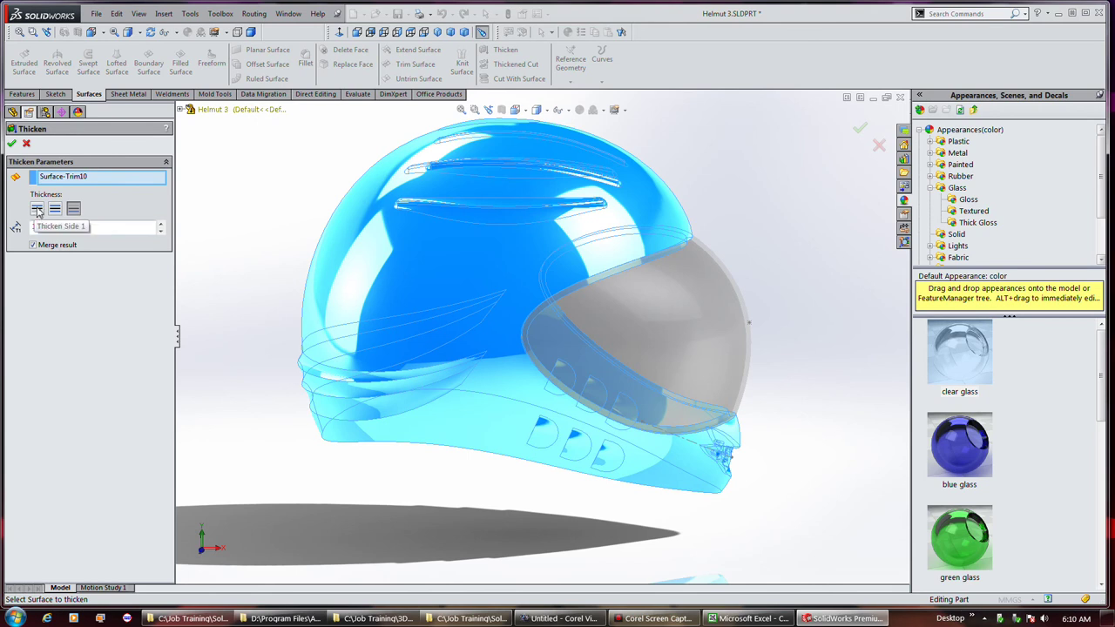
- Try Thicken Side 1 and Thicken Both Sides on Surface-Trim10, then return to Side 1
mouse_move(256, 200)
middle_mouse_down()
mouse_move(284, 264)
mouse_move(291, 331)
mouse_move(256, 247)
mouse_move(259, 276)
mouse_move(247, 206)
middle_mouse_up()
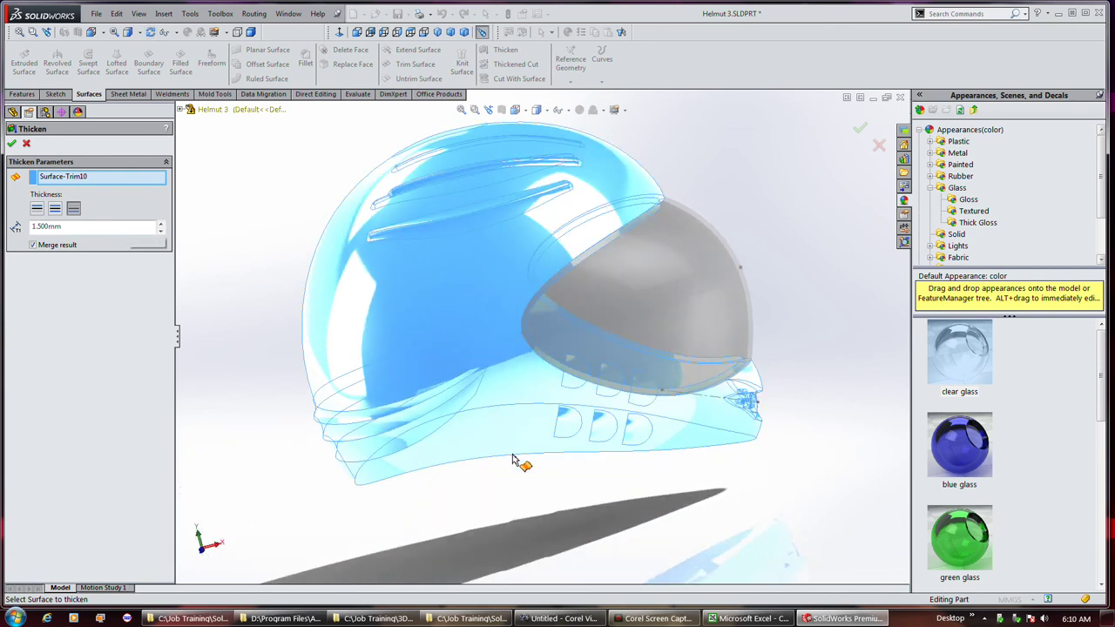
middle_click_drag(523, 461, 488, 356)
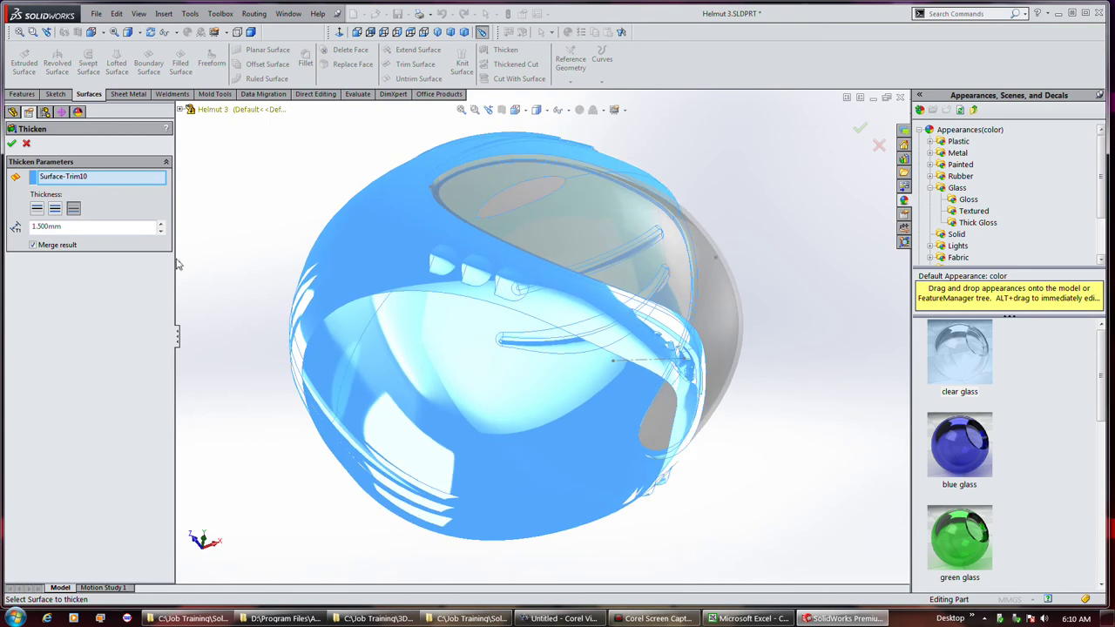
left_click(38, 211)
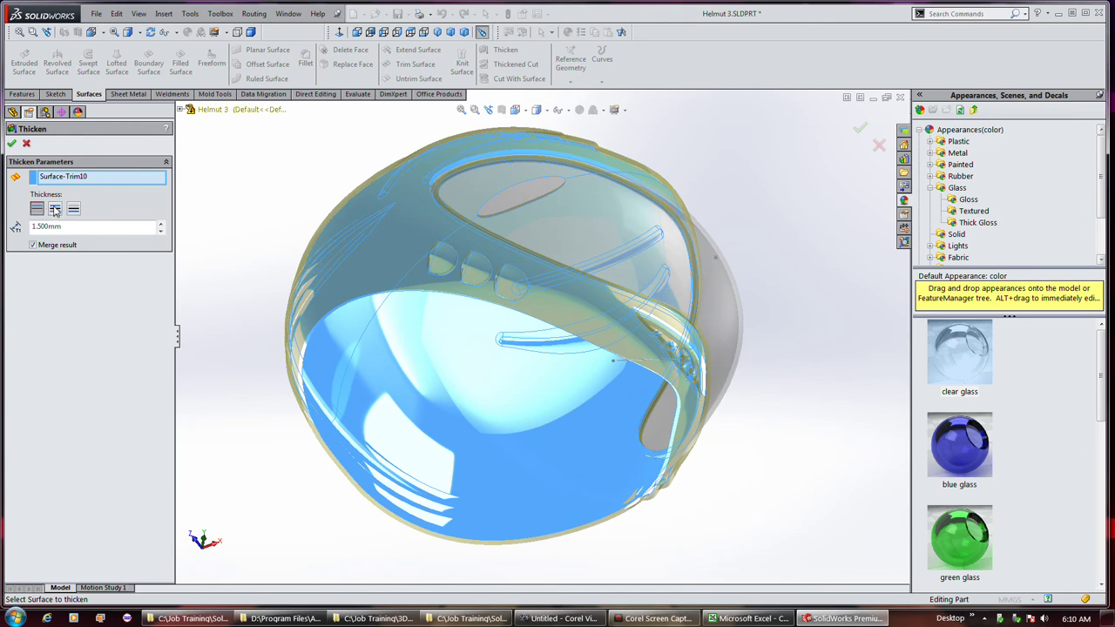
left_click(57, 210)
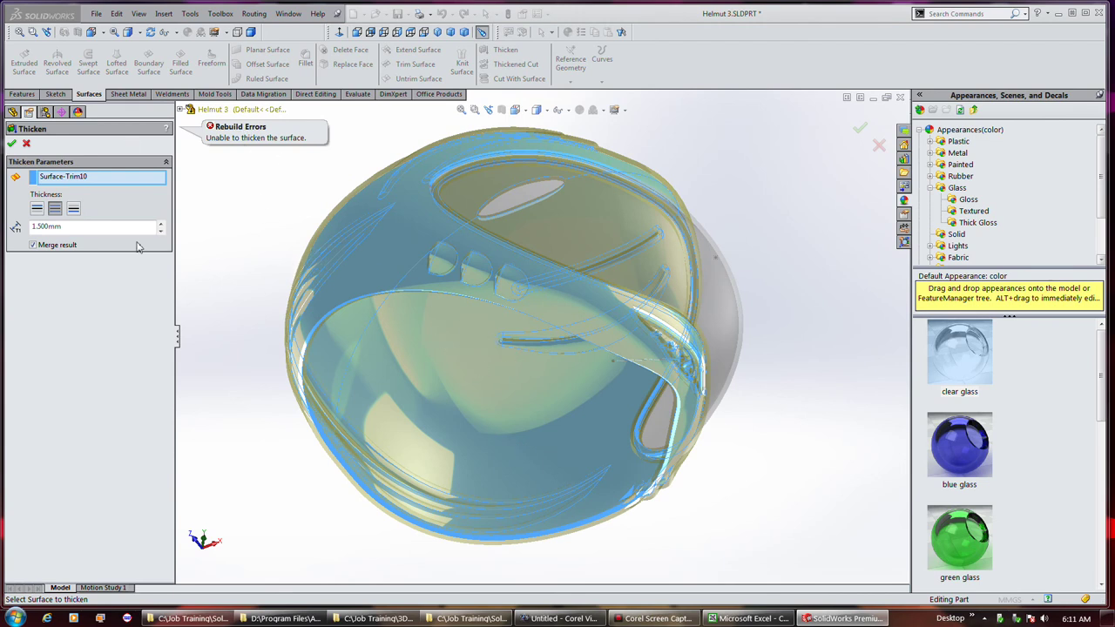
left_click(38, 209)
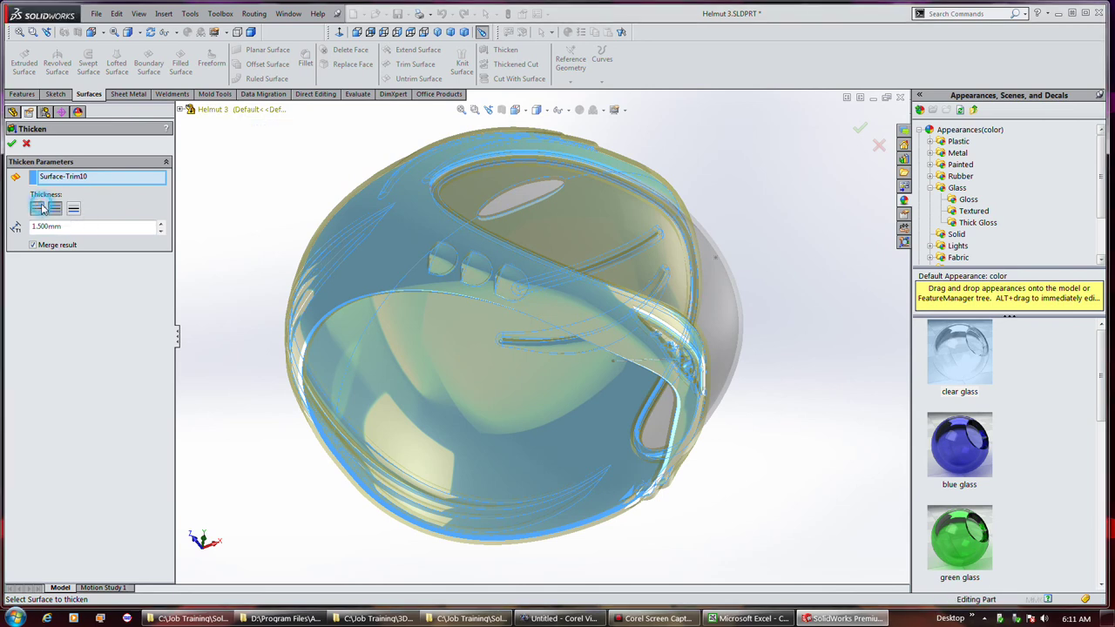
- Change the thickness to 1 mm and leave Merge result unchecked after toggling it
double_click(90, 227)
type("1")
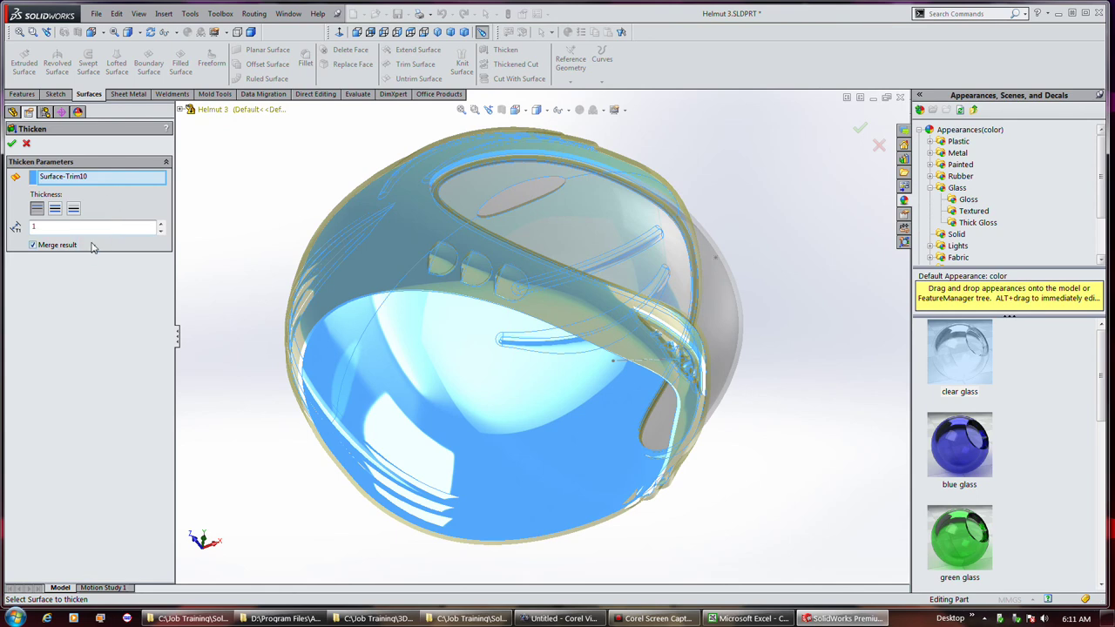
left_click(33, 246)
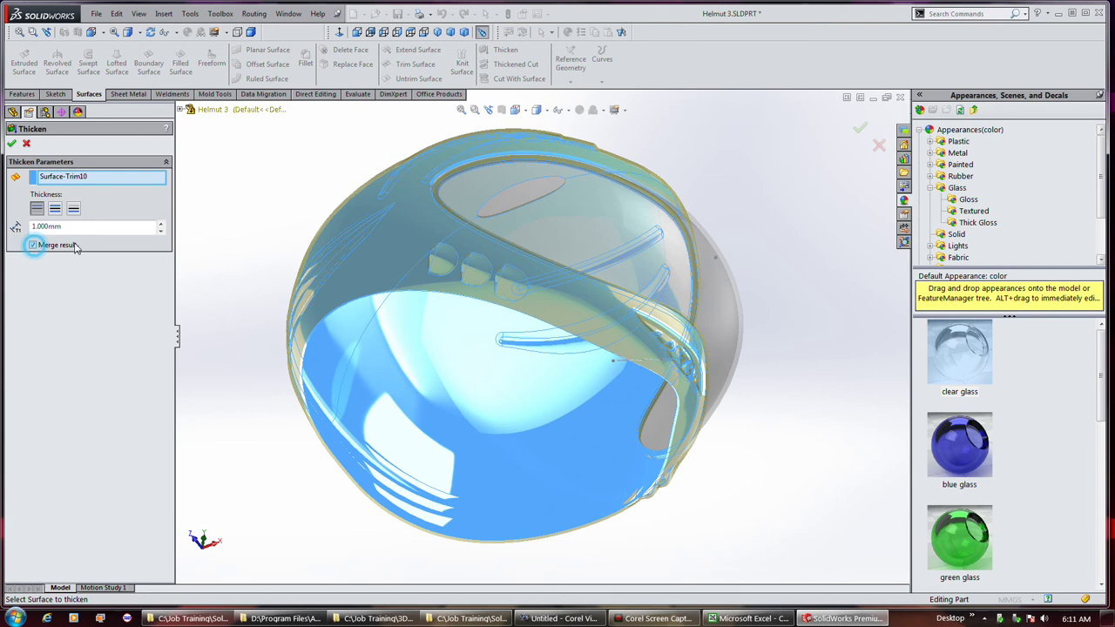
left_click(34, 247)
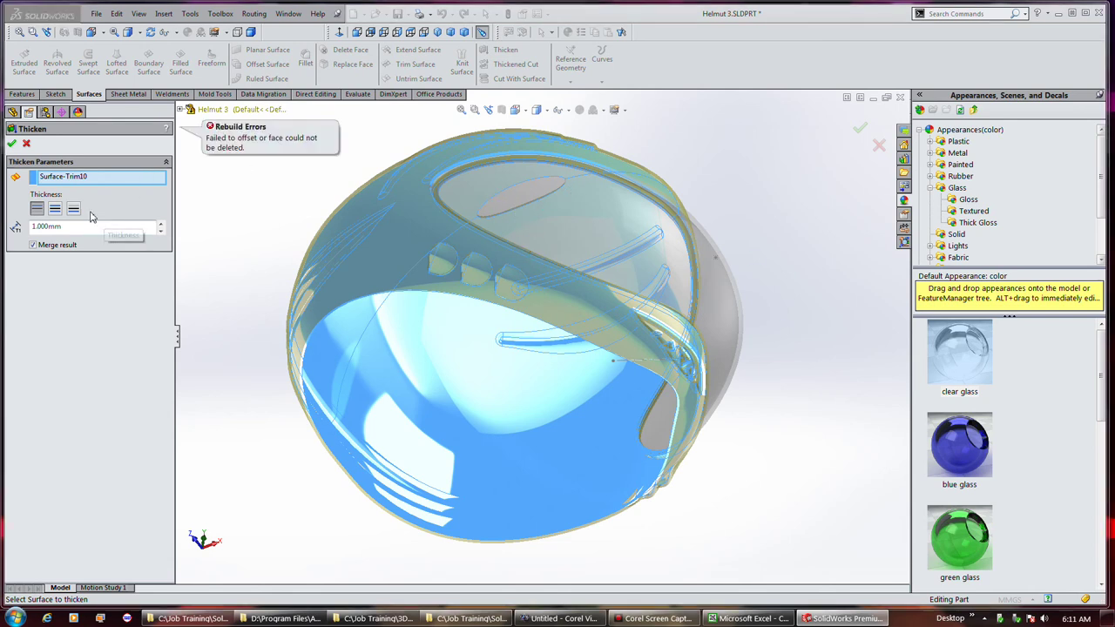
left_click(52, 249)
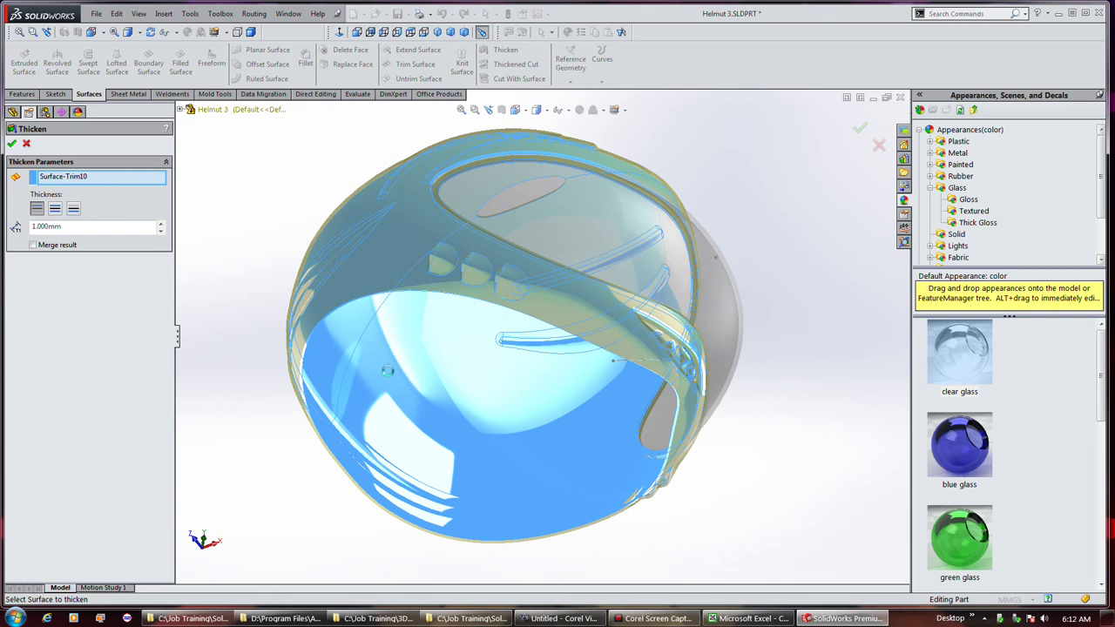
- Cancel the failed thicken, turn the helmet to show its visor side, and select the shell surface
left_click(25, 145)
middle_click_drag(778, 294, 600, 316)
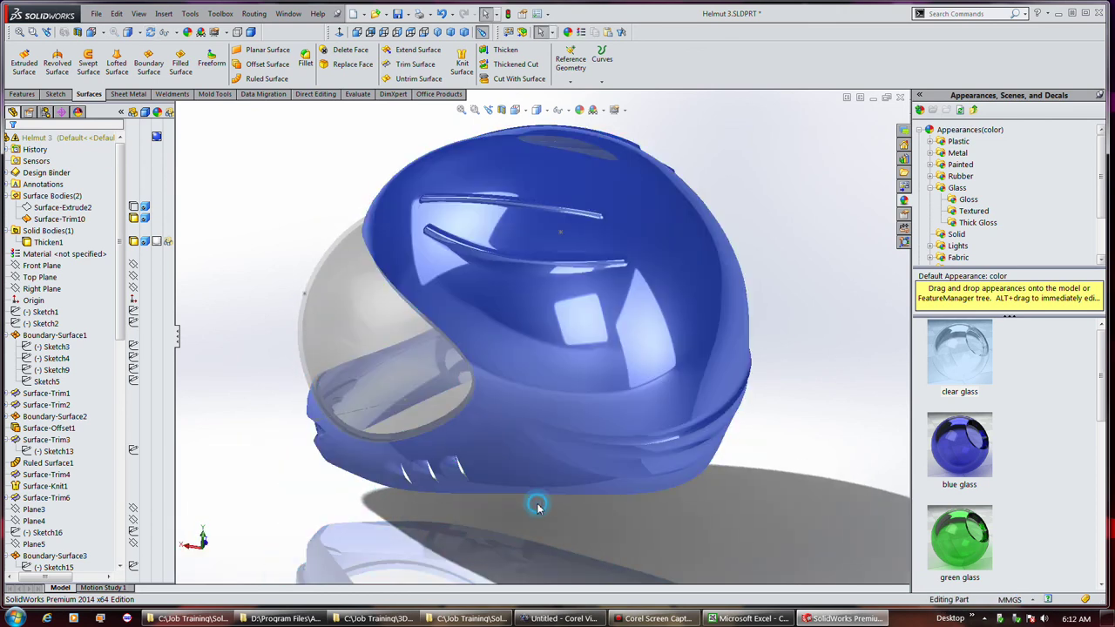
middle_click_drag(293, 361, 360, 338)
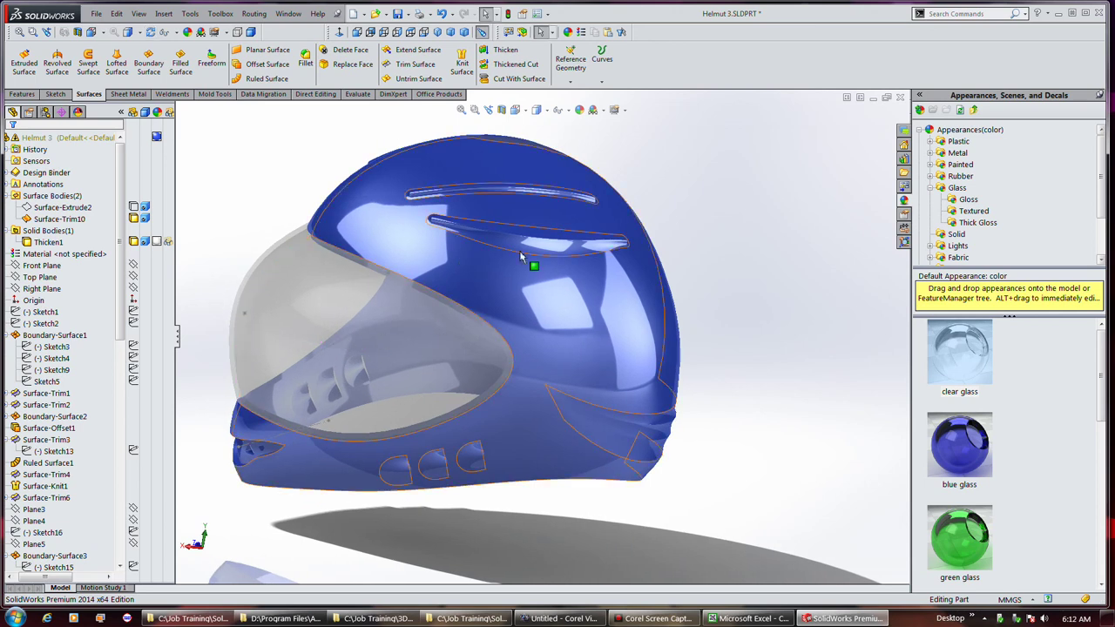
scroll(740, 353, "up", 3)
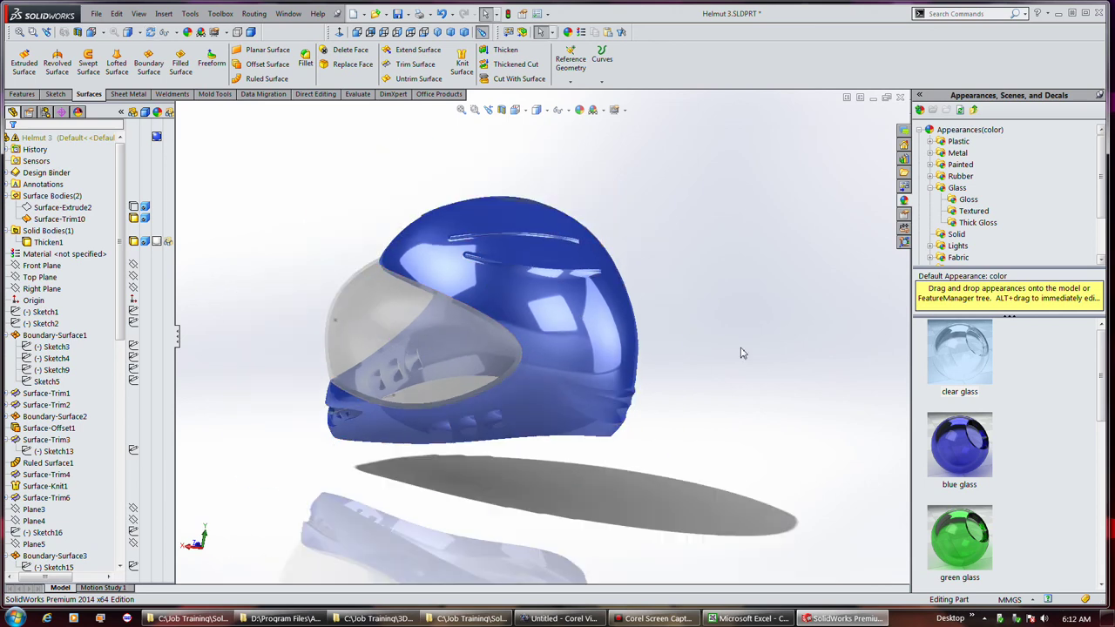
scroll(267, 249, "down", 2)
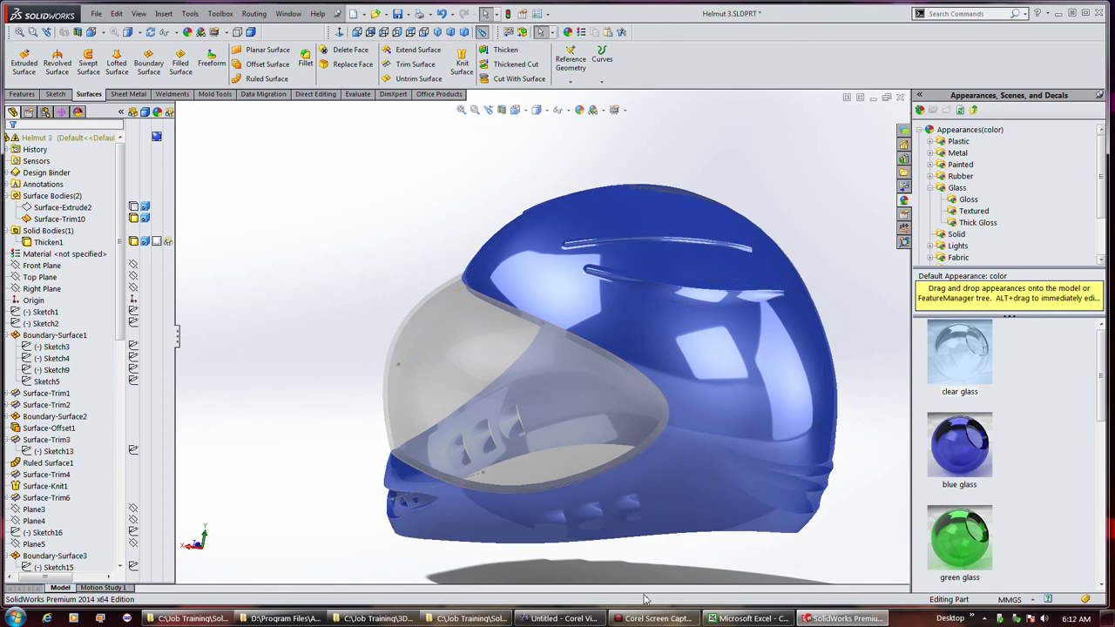
mouse_move(643, 619)
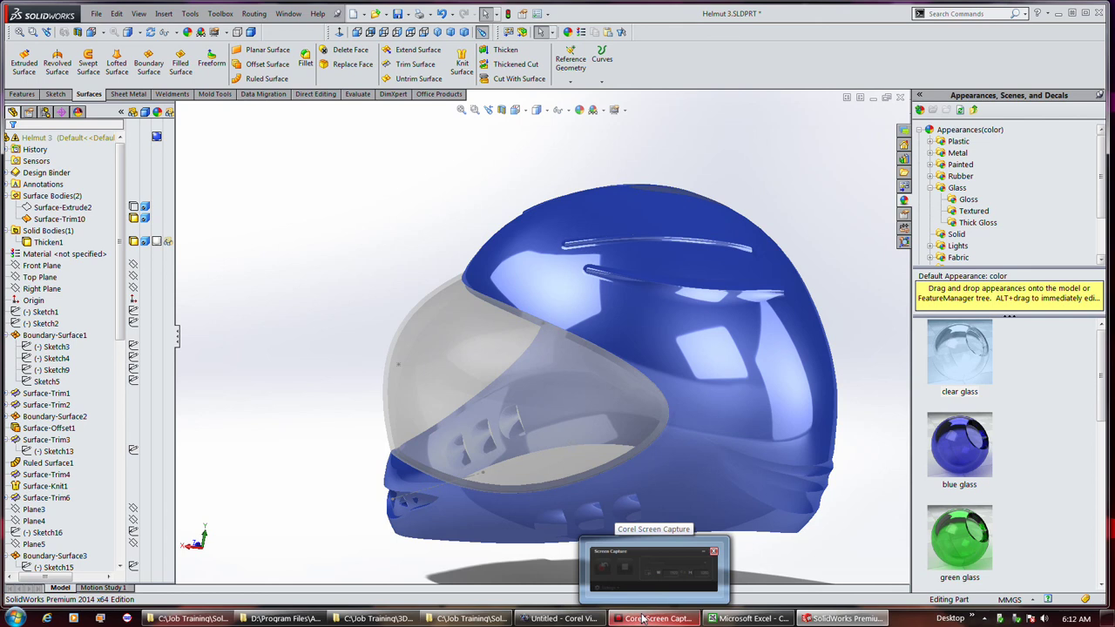
left_click(588, 266)
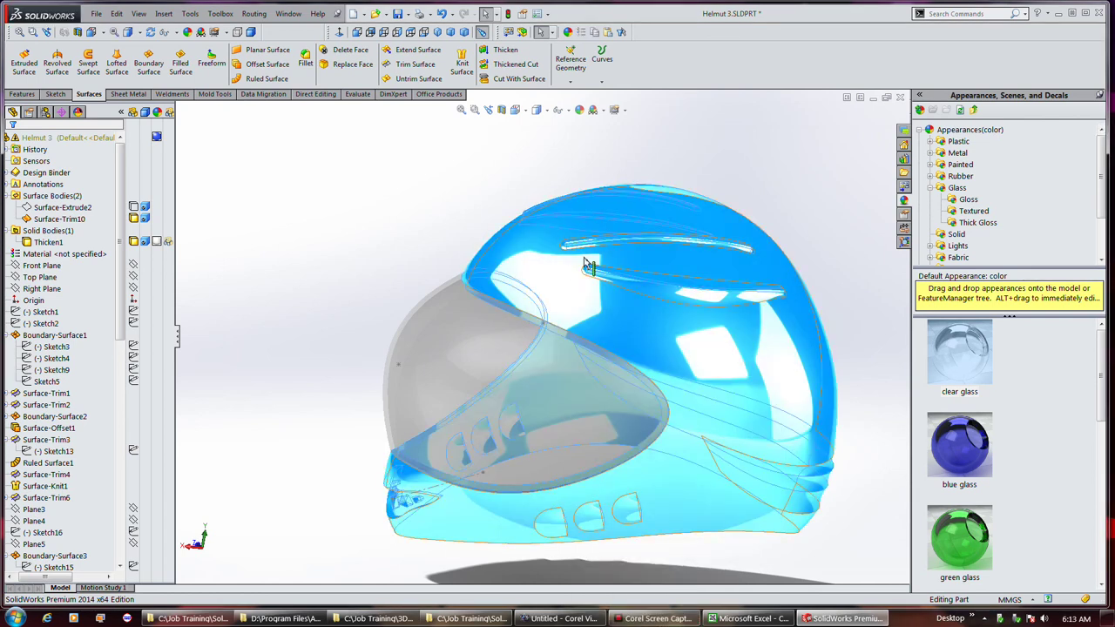
- Thicken Surface-Trim10 at 0.500mm, which fails with a rebuild error
left_click(502, 49)
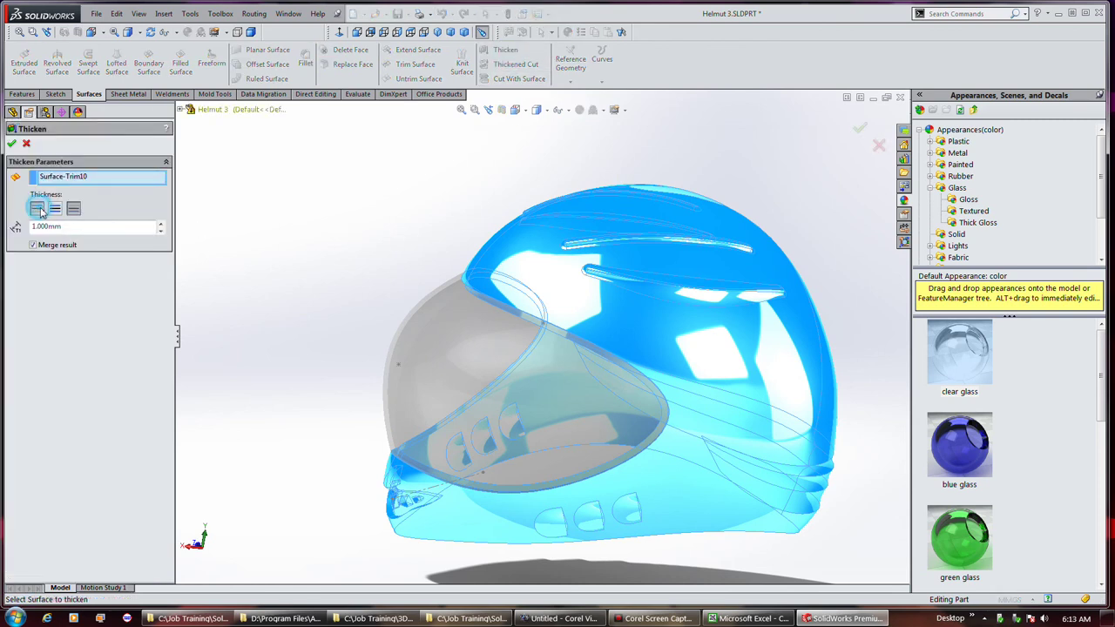
double_click(85, 229)
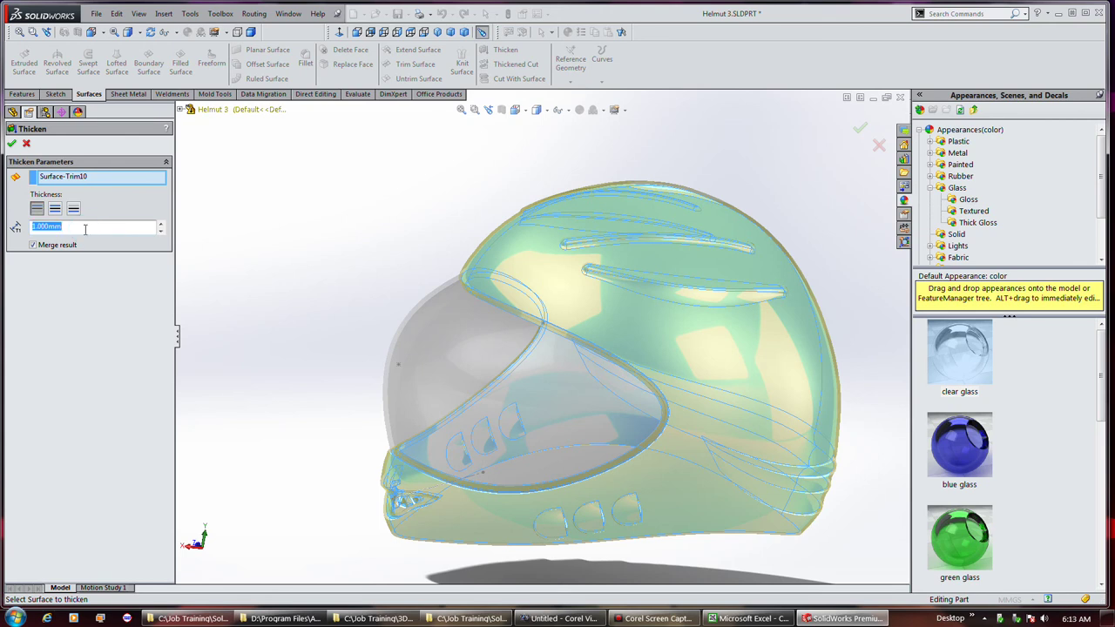
key("BackSpace")
key("Return")
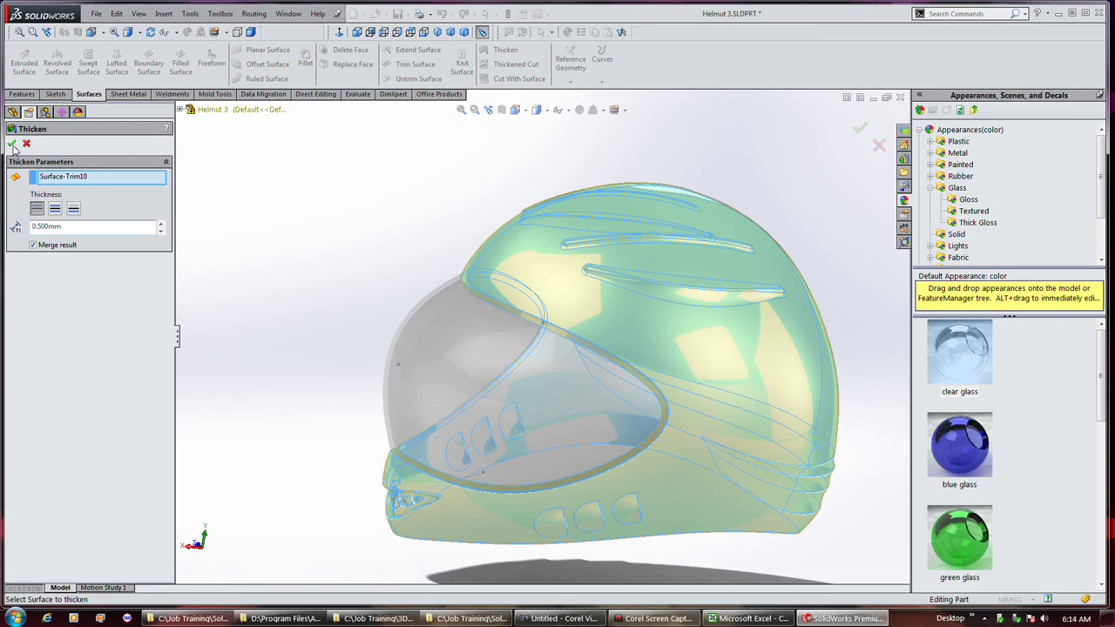
left_click(12, 145)
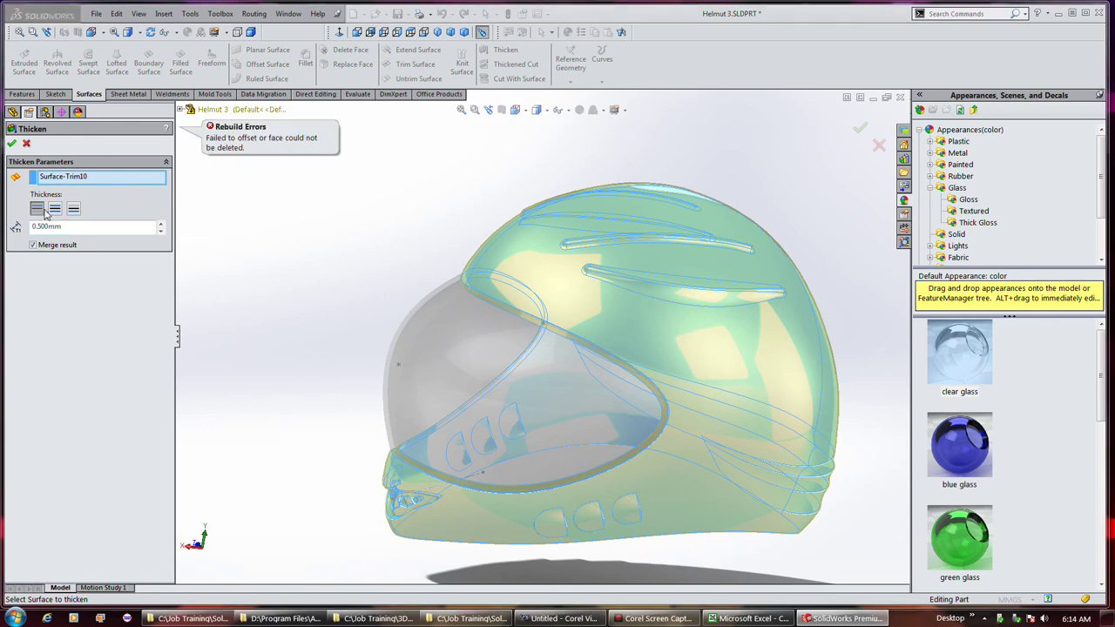
- Retry the thicken at 0.25 mm and apply it successfully
double_click(84, 225)
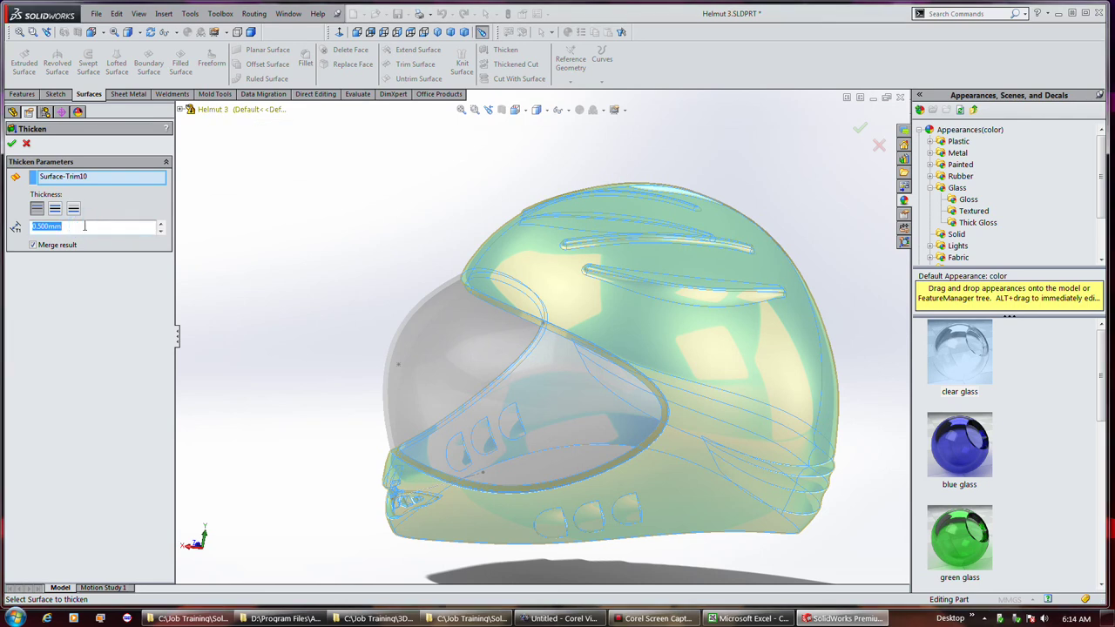
key("BackSpace")
type(".25")
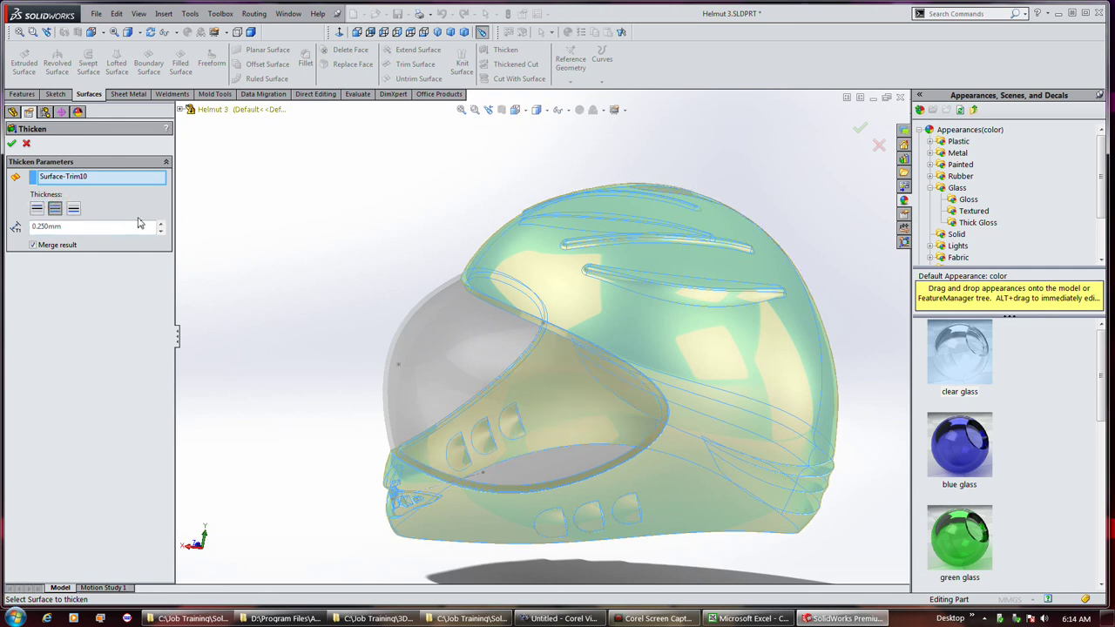
left_click(11, 142)
mouse_move(647, 621)
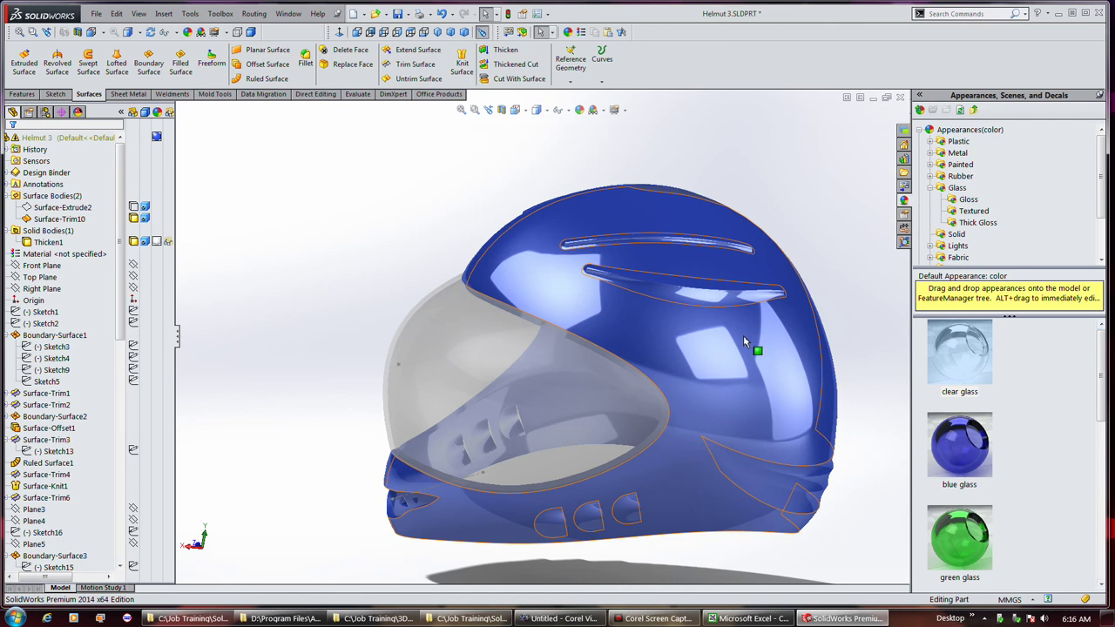
left_click_drag(754, 363, 755, 364)
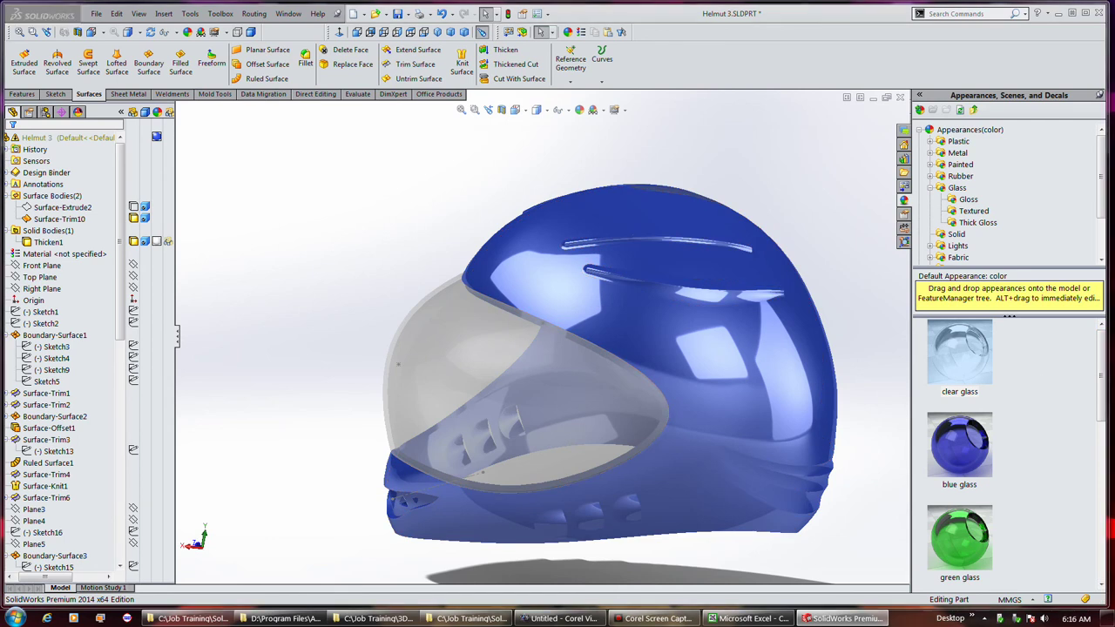